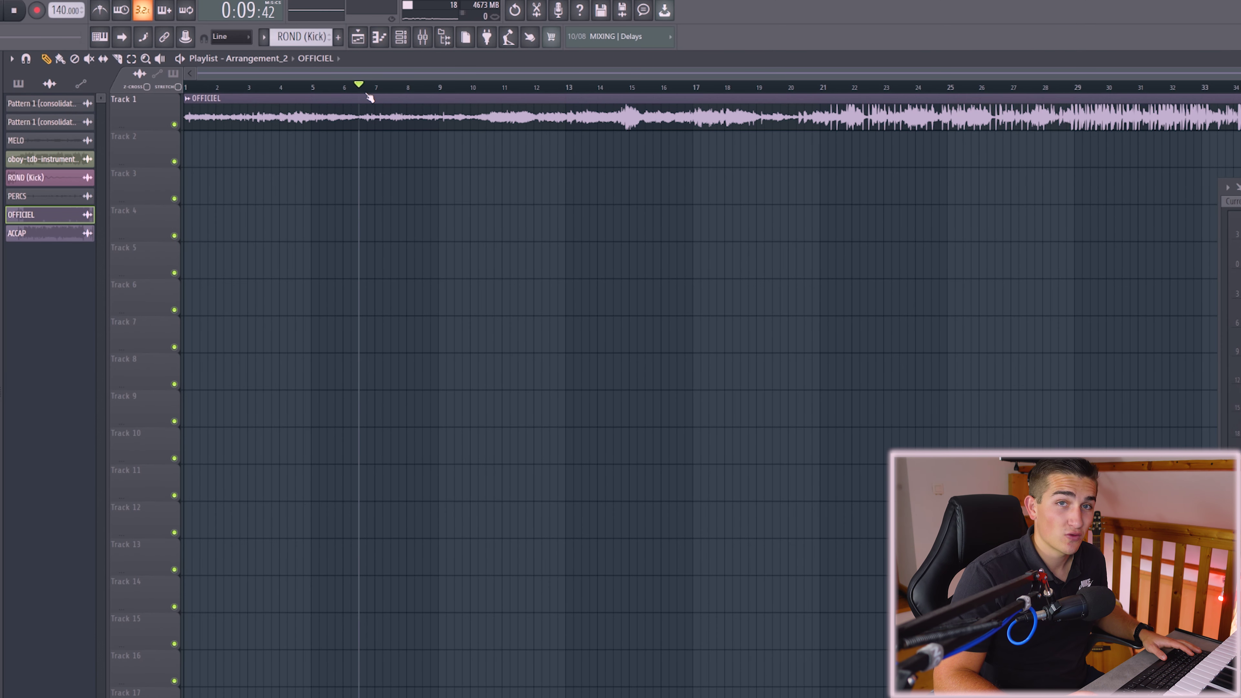
Step: Play the OFFICIEL reference track from about bar 7 to listen to its melody
{"action": "key", "text": "space"}
{"action": "scroll", "coordinate": [369, 98], "scroll_direction": "up", "scroll_amount": 1}
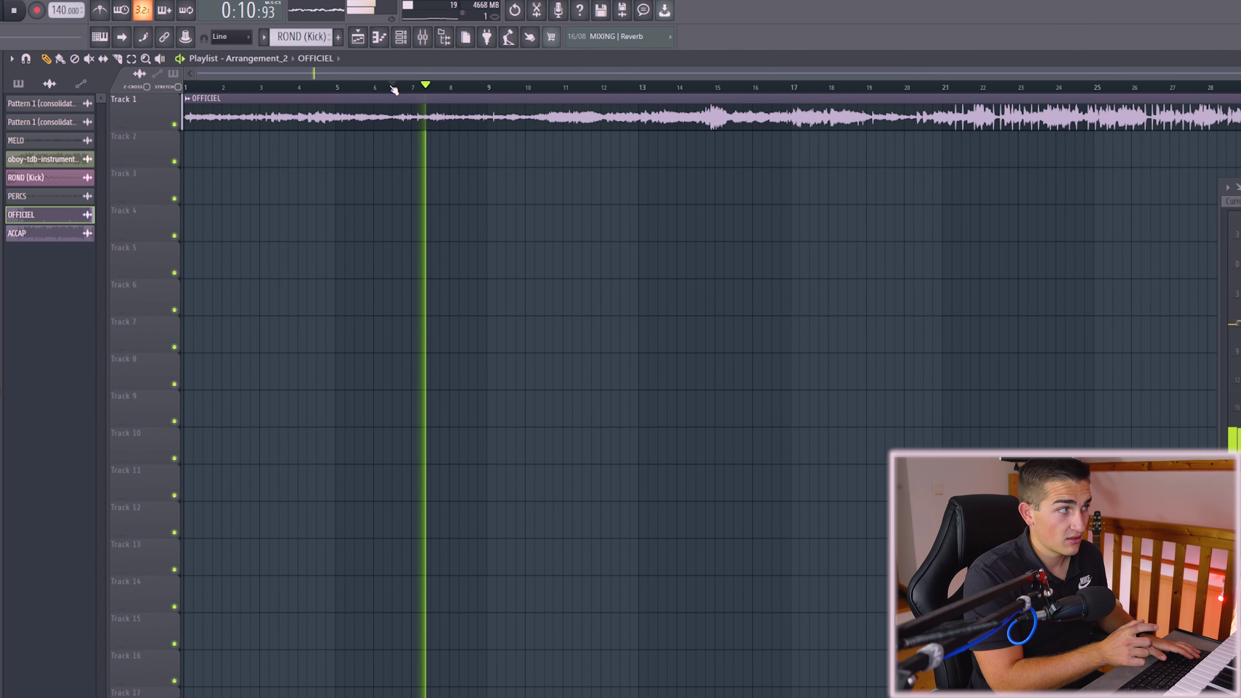
{"action": "left_click", "coordinate": [394, 90]}
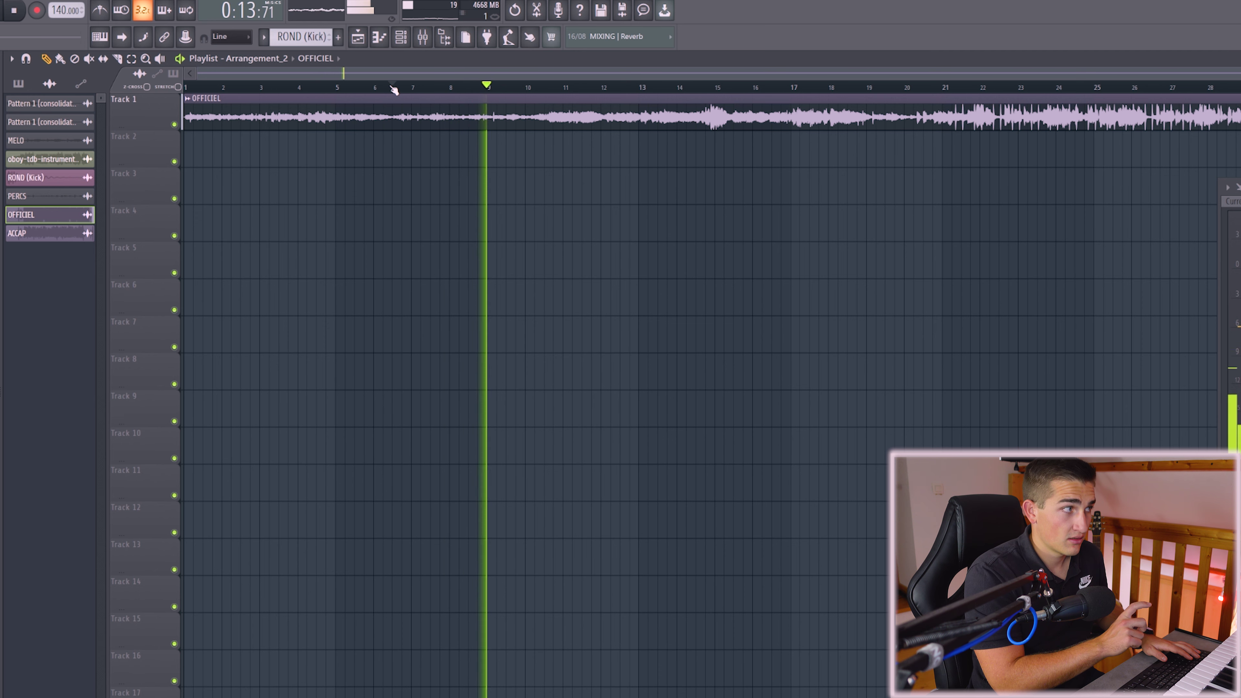
{"action": "key", "text": "space"}
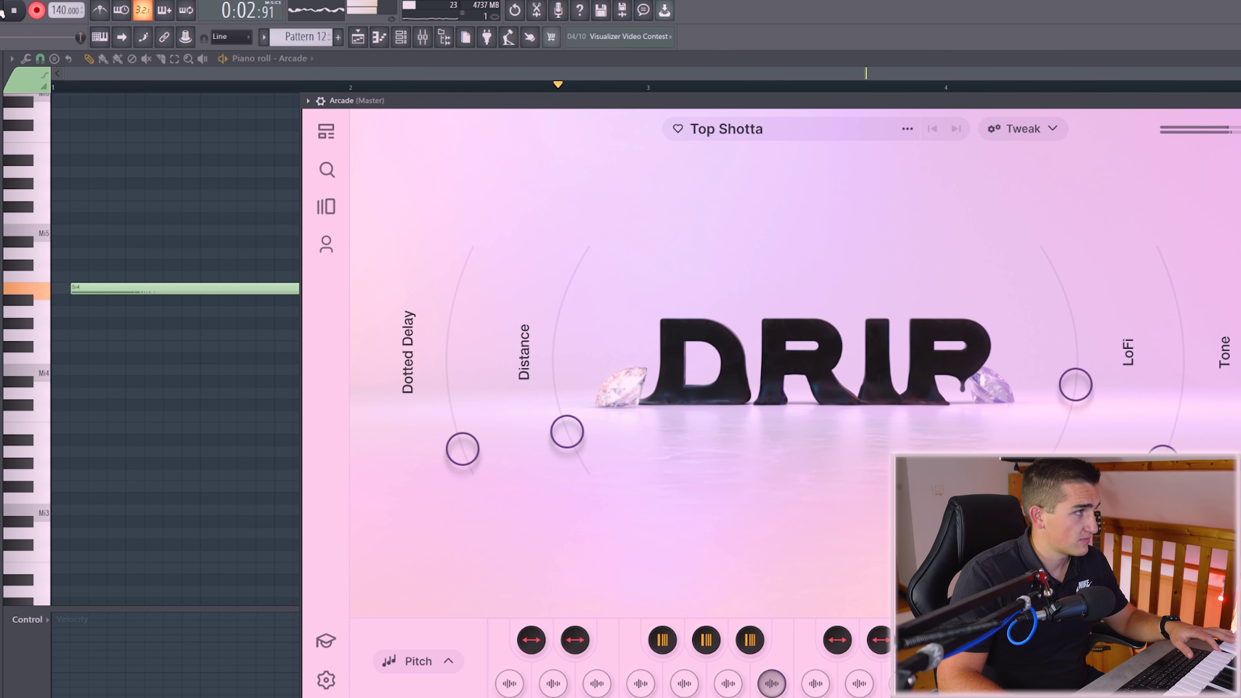
Step: Stop playback and consolidate bar 1 of Pattern 12 into a stereo 16-bit WAV audio clip that keeps its remainder tail
{"action": "left_click", "coordinate": [12, 4]}
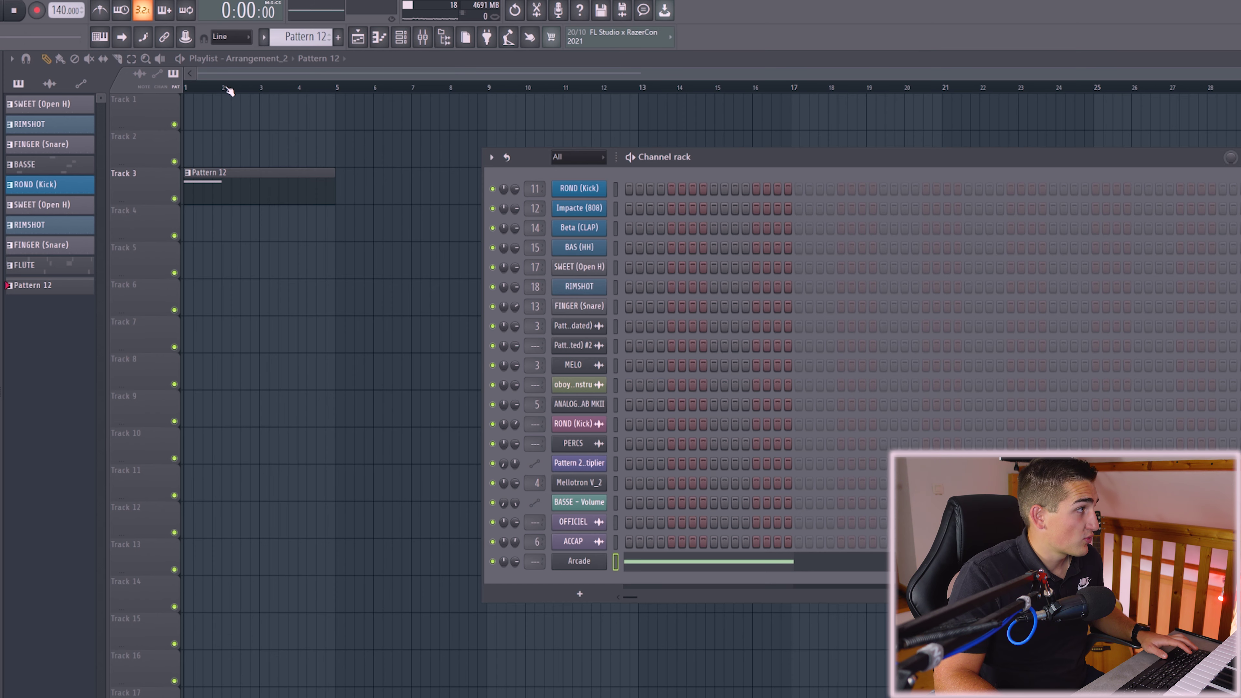
{"action": "left_click_drag", "start_coordinate": [224, 89], "coordinate": [193, 89]}
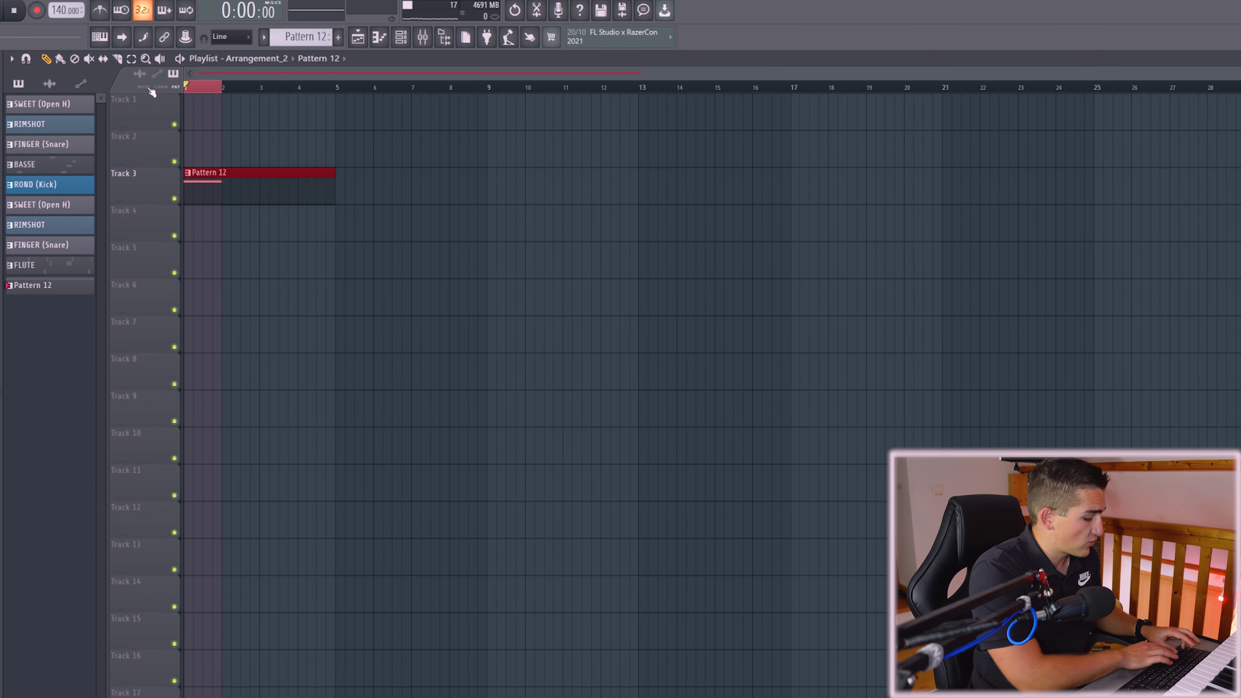
{"action": "key", "text": "ctrl+alt+c"}
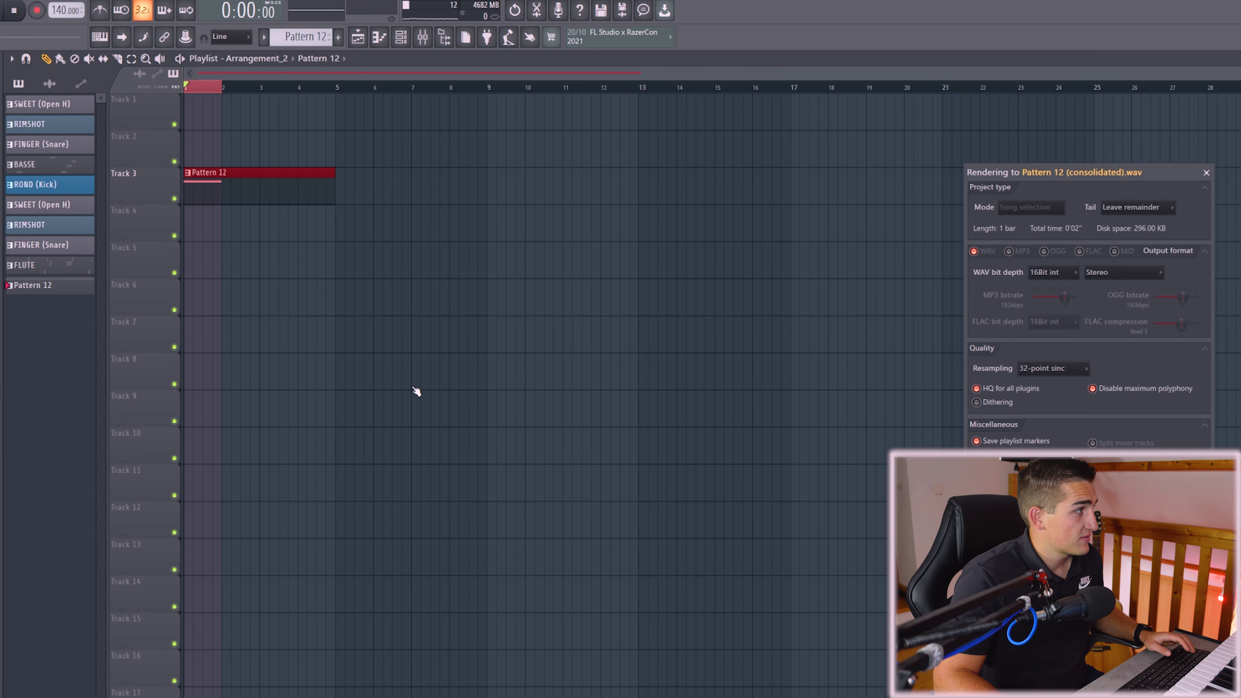
{"action": "key", "text": "Return"}
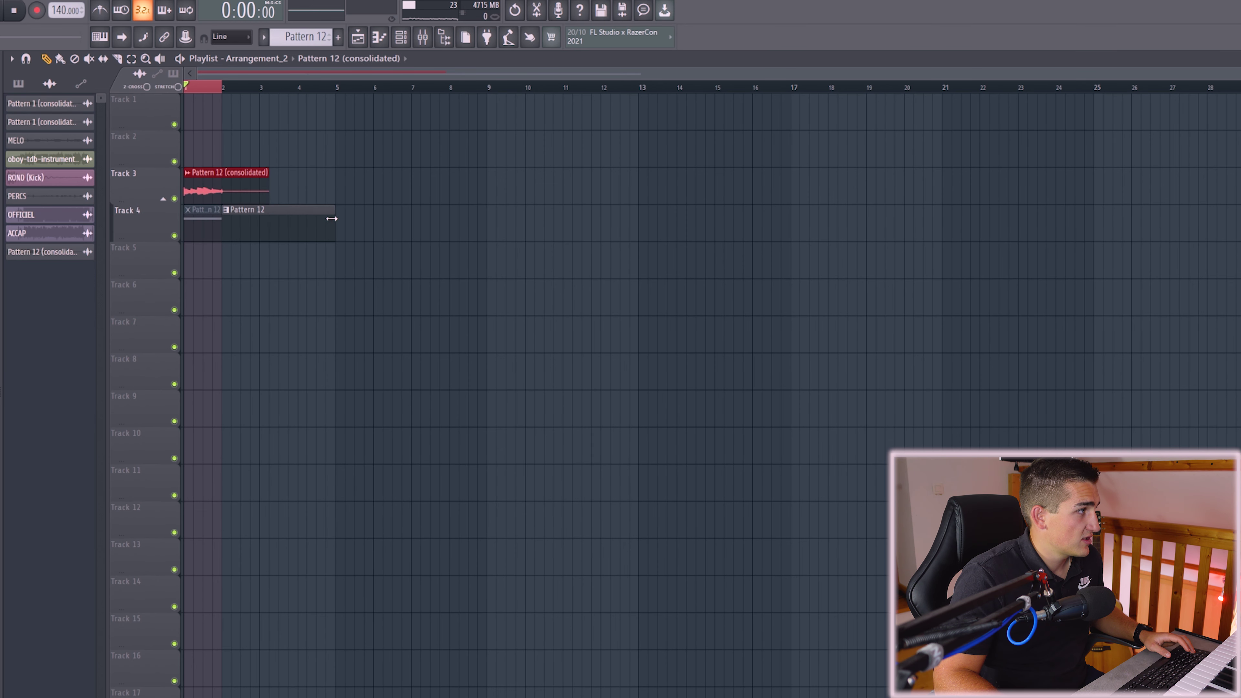
Step: Delete the leftover Pattern 12 clips on the track below the consolidated audio and play back that audio clip
{"action": "left_click_drag", "start_coordinate": [334, 219], "coordinate": [225, 217]}
{"action": "right_click", "coordinate": [216, 218]}
{"action": "scroll", "coordinate": [216, 218], "scroll_direction": "up", "scroll_amount": 5}
{"action": "key", "text": "space"}
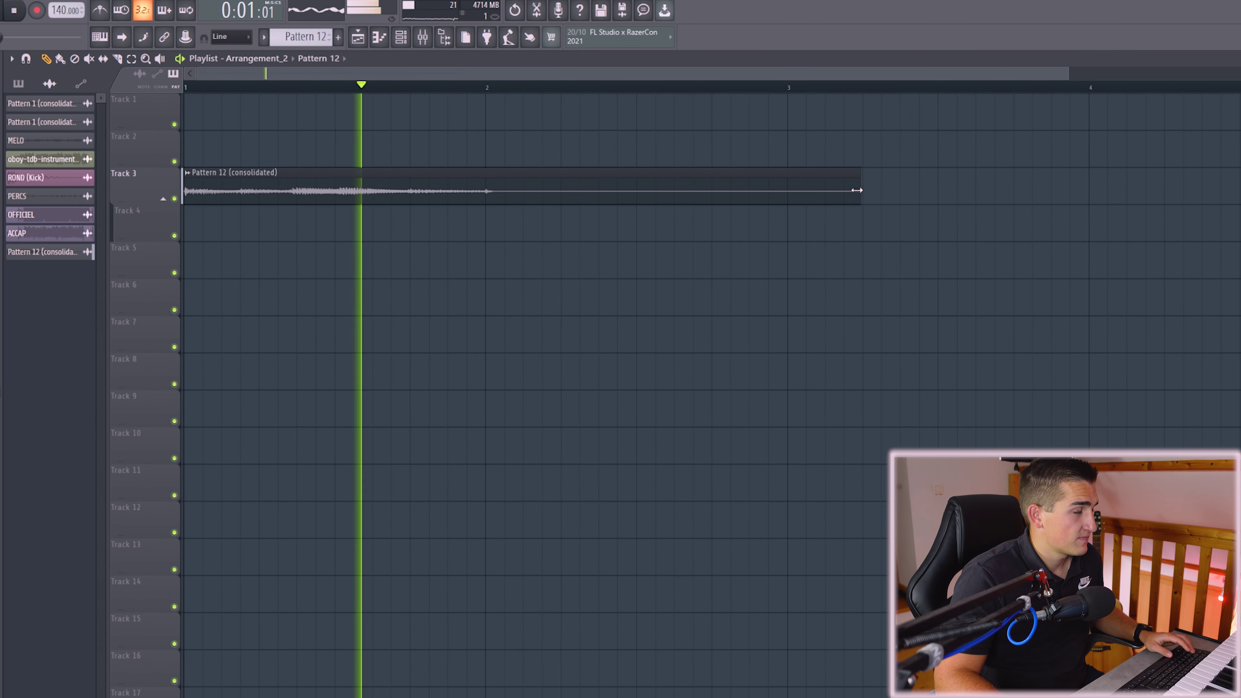
{"action": "key", "text": "space"}
Step: Duplicate the one-bar Pattern 12 (consolidated) clip to bar 2 and make the copy unique
{"action": "left_click_drag", "start_coordinate": [296, 179], "coordinate": [619, 182], "text": "shift"}
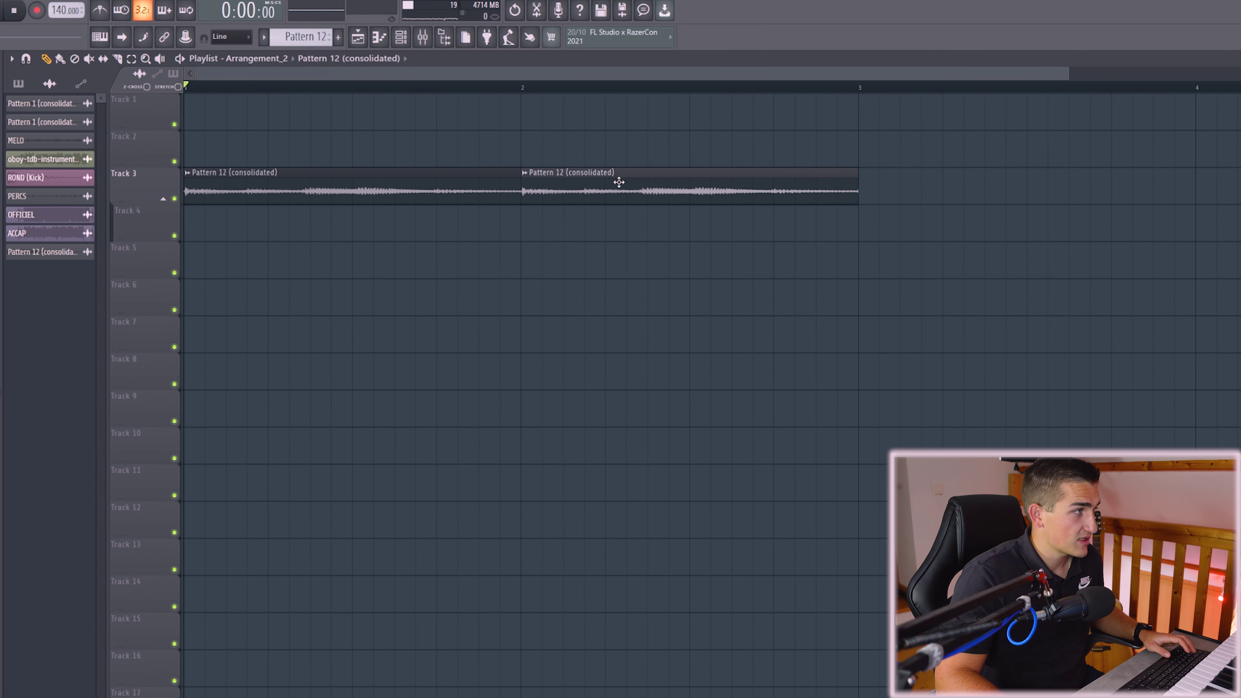
{"action": "left_click", "coordinate": [528, 174]}
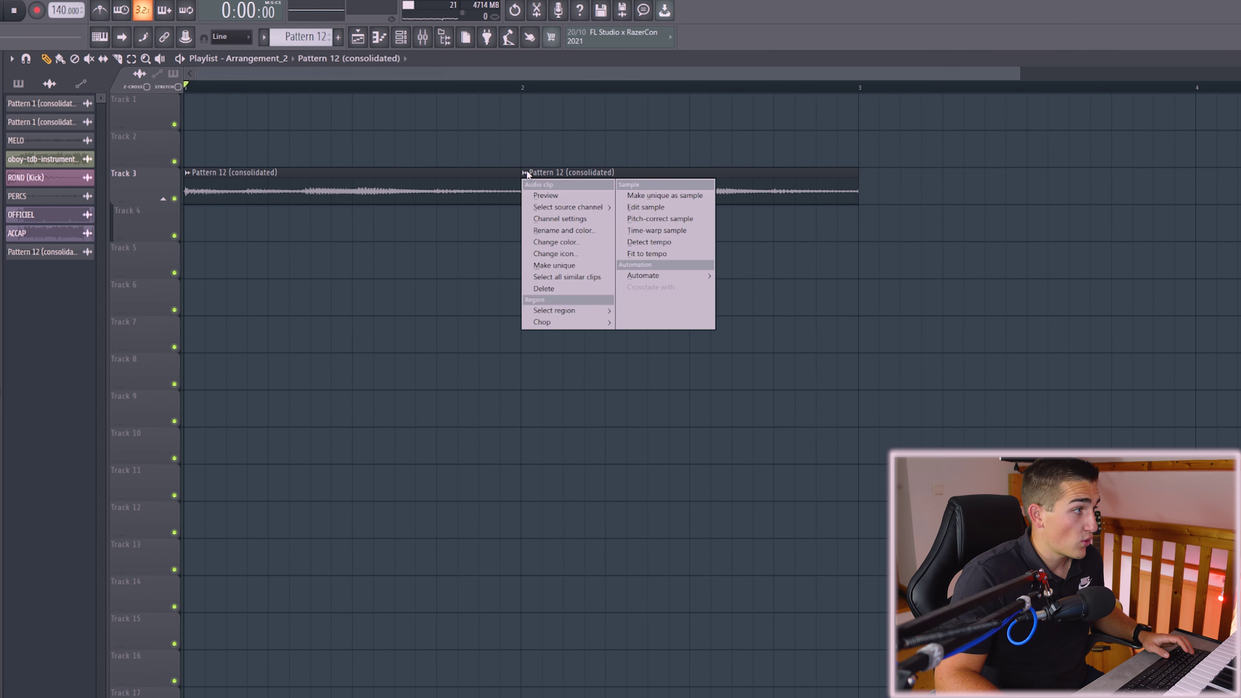
{"action": "left_click", "coordinate": [541, 266]}
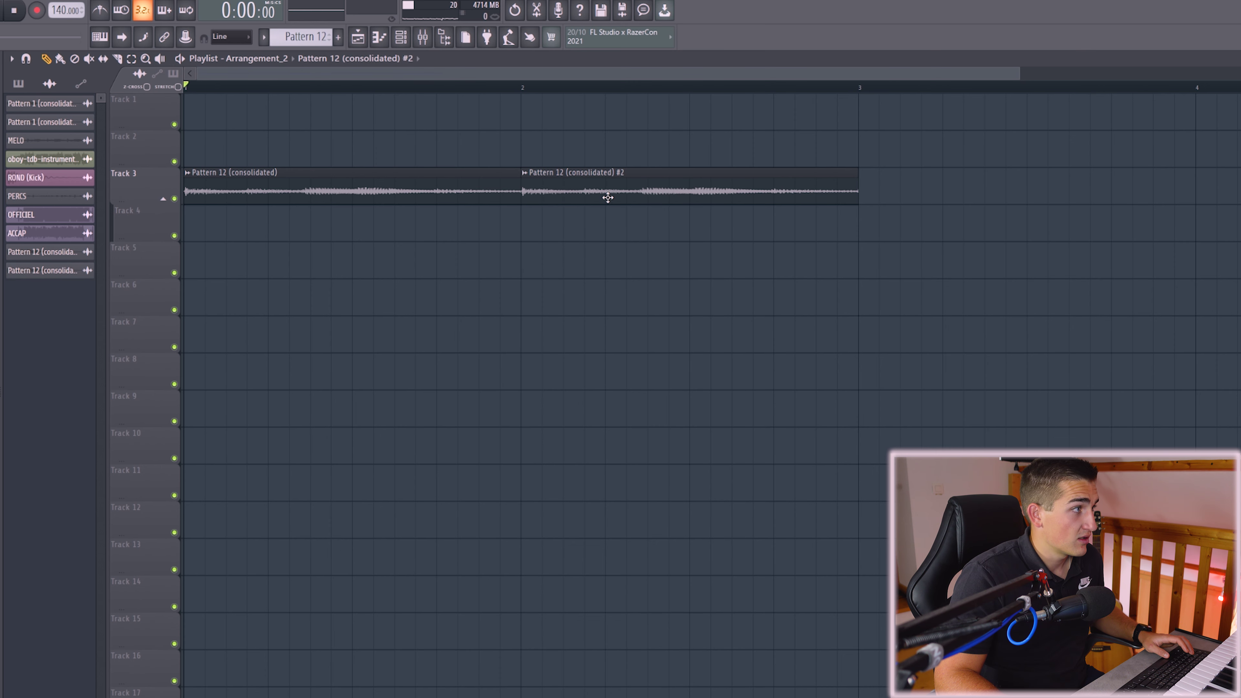
Step: Raise the time-stretching pitch of the unique copy in its channel settings and play both clips from bar 1
{"action": "double_click", "coordinate": [607, 192]}
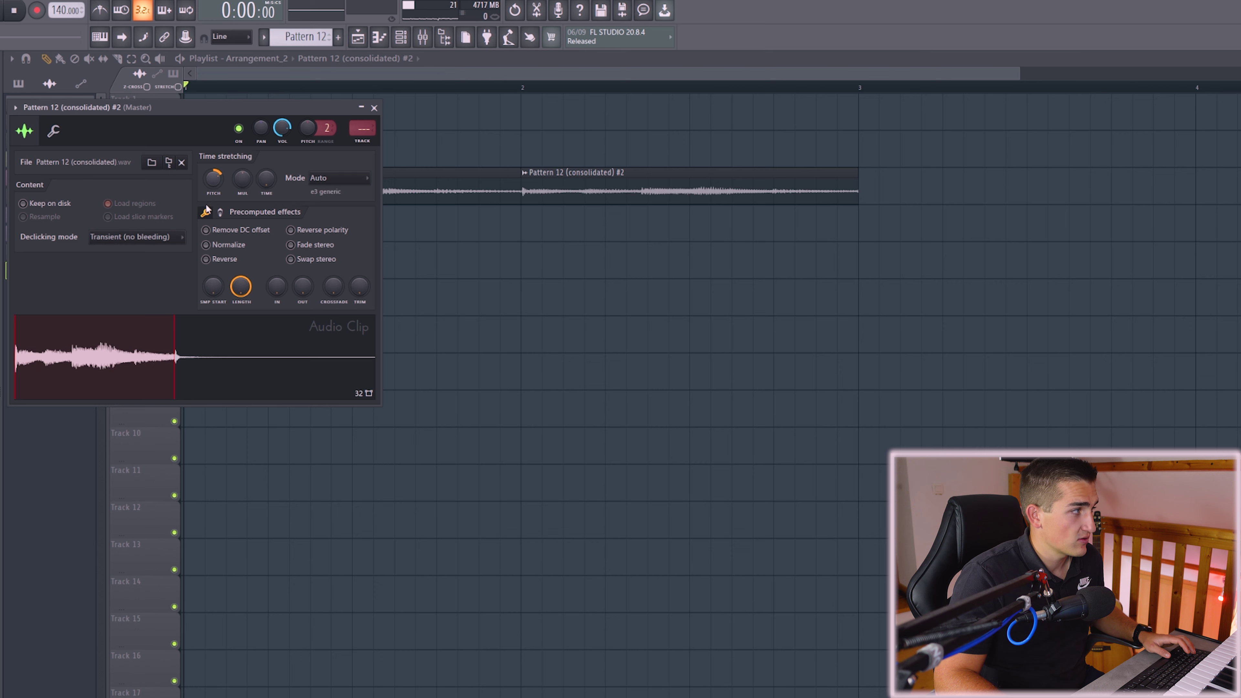
{"action": "key", "text": "space"}
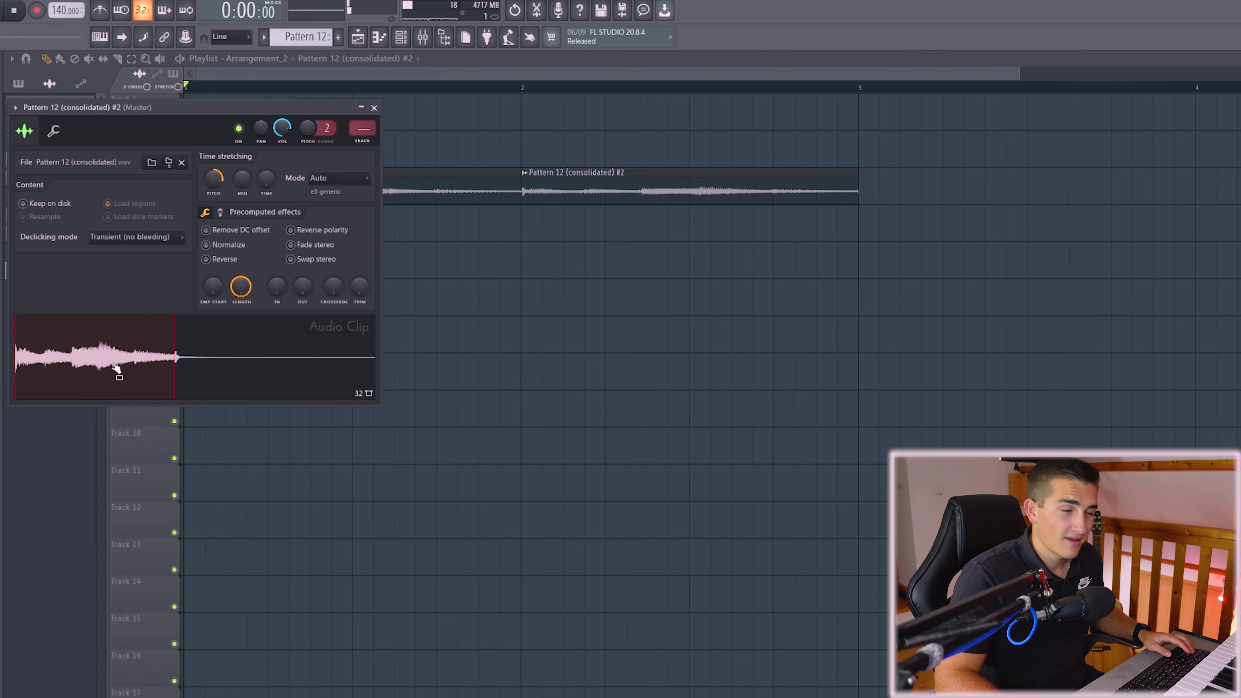
{"action": "left_click", "coordinate": [374, 108]}
{"action": "key", "text": "space"}
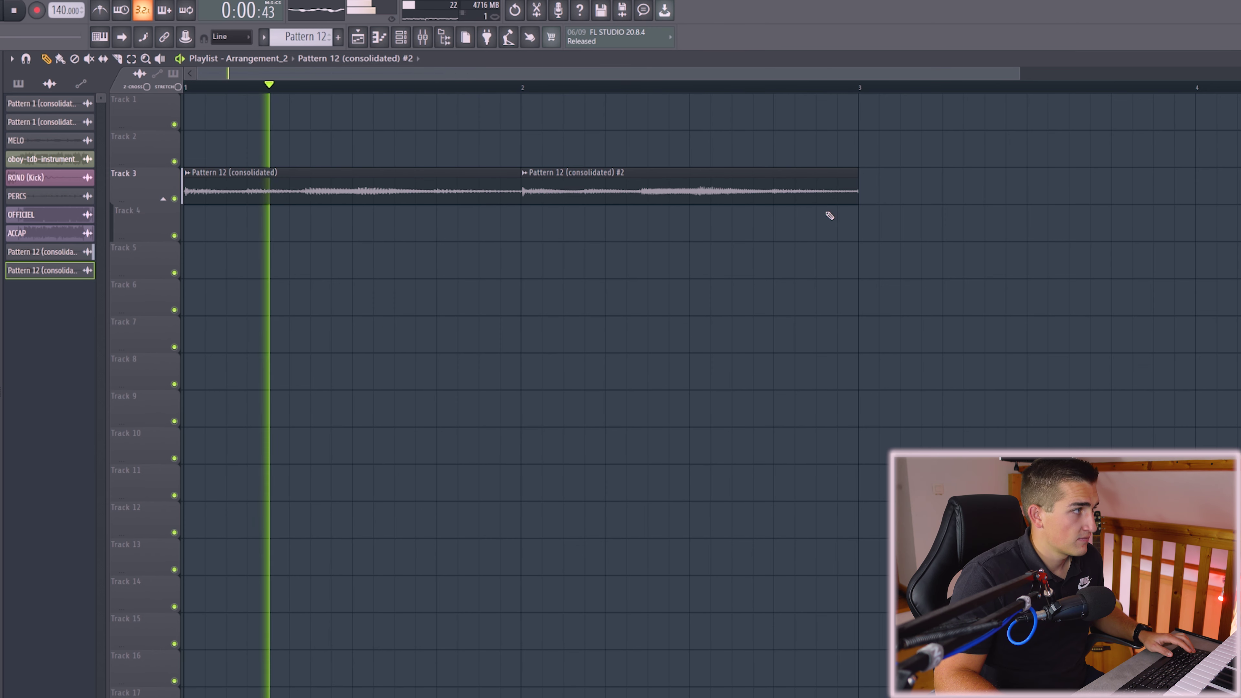
{"action": "scroll", "coordinate": [745, 263], "scroll_direction": "down", "scroll_amount": 2}
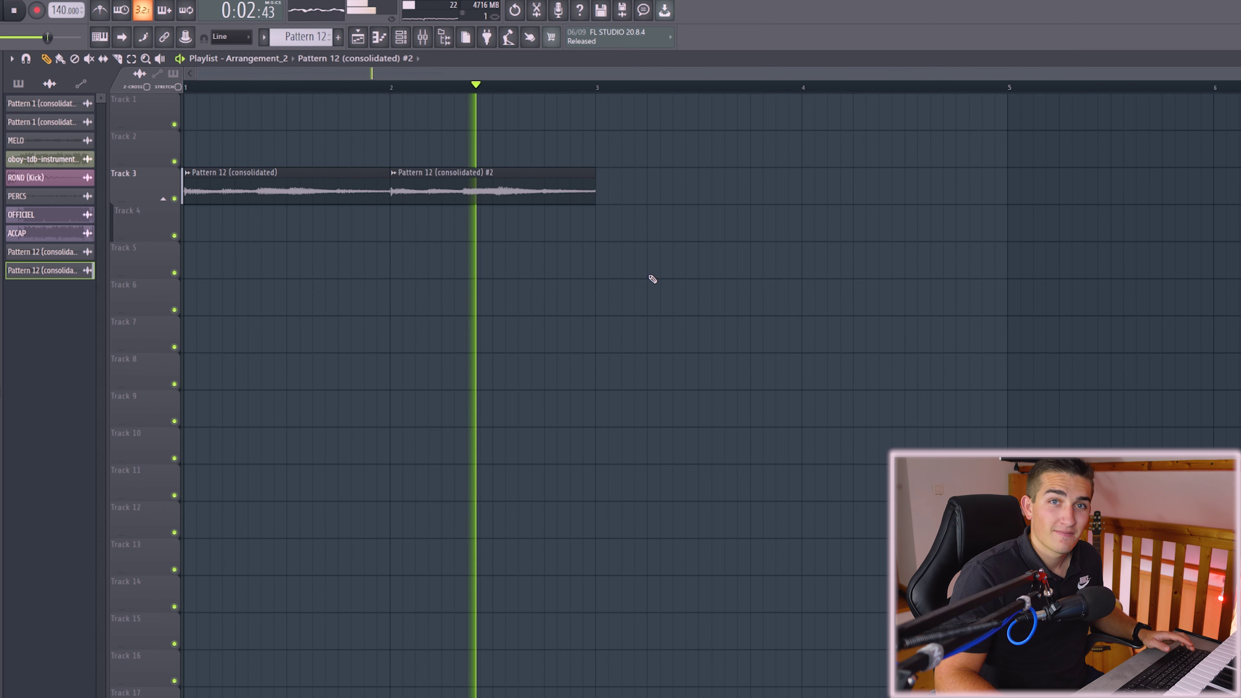
{"action": "key", "text": "space"}
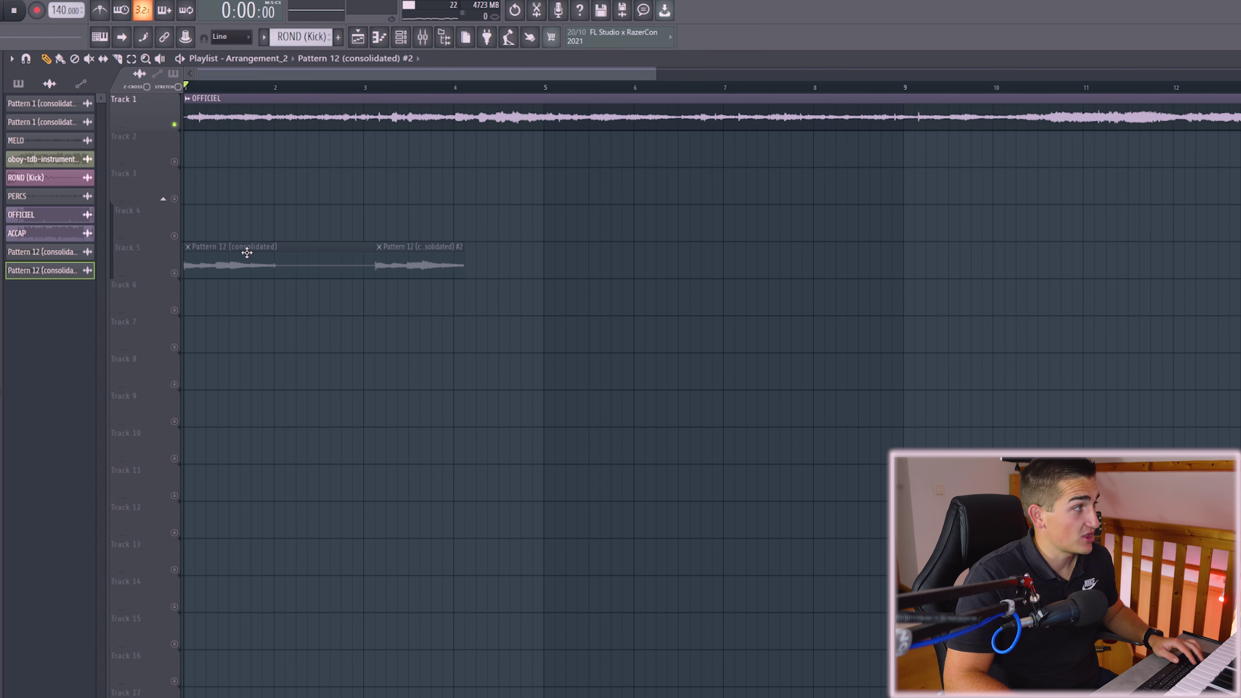
Step: Line up the #2 clip at bar 1 and the original clip at bar 2 on Track 5, and consolidate both bars into one audio clip
{"action": "key", "text": "space"}
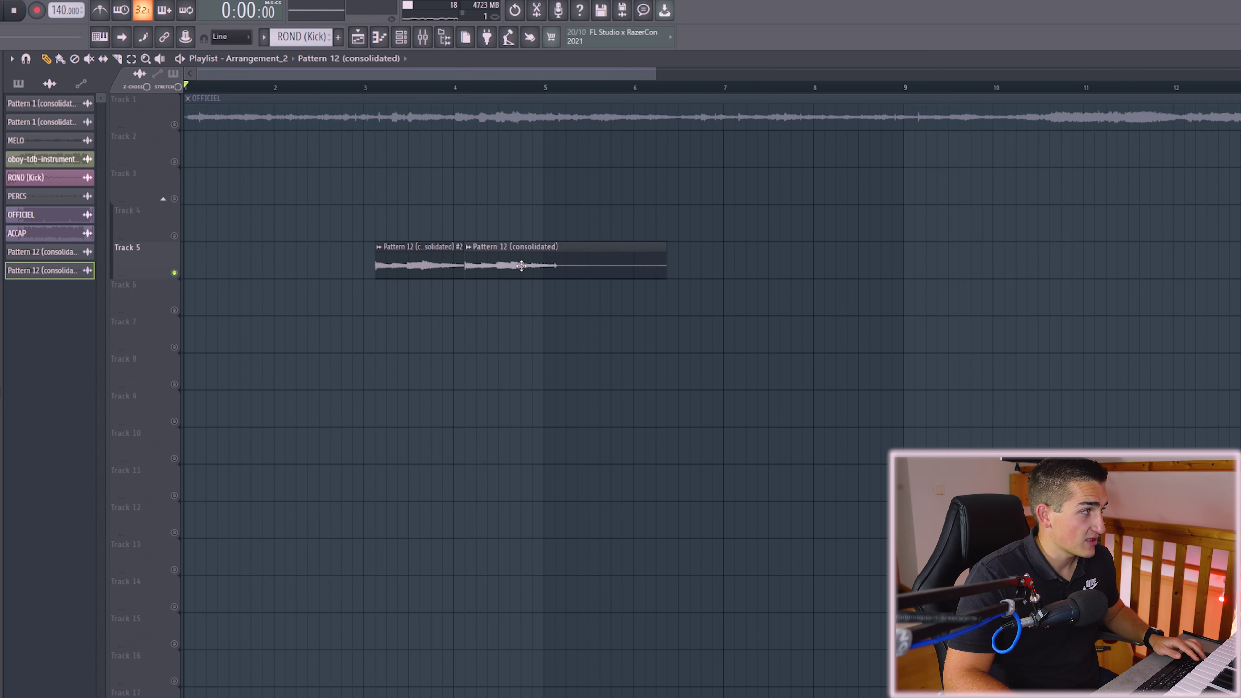
{"action": "left_click_drag", "start_coordinate": [411, 264], "coordinate": [219, 264]}
{"action": "left_click_drag", "start_coordinate": [530, 264], "coordinate": [339, 261]}
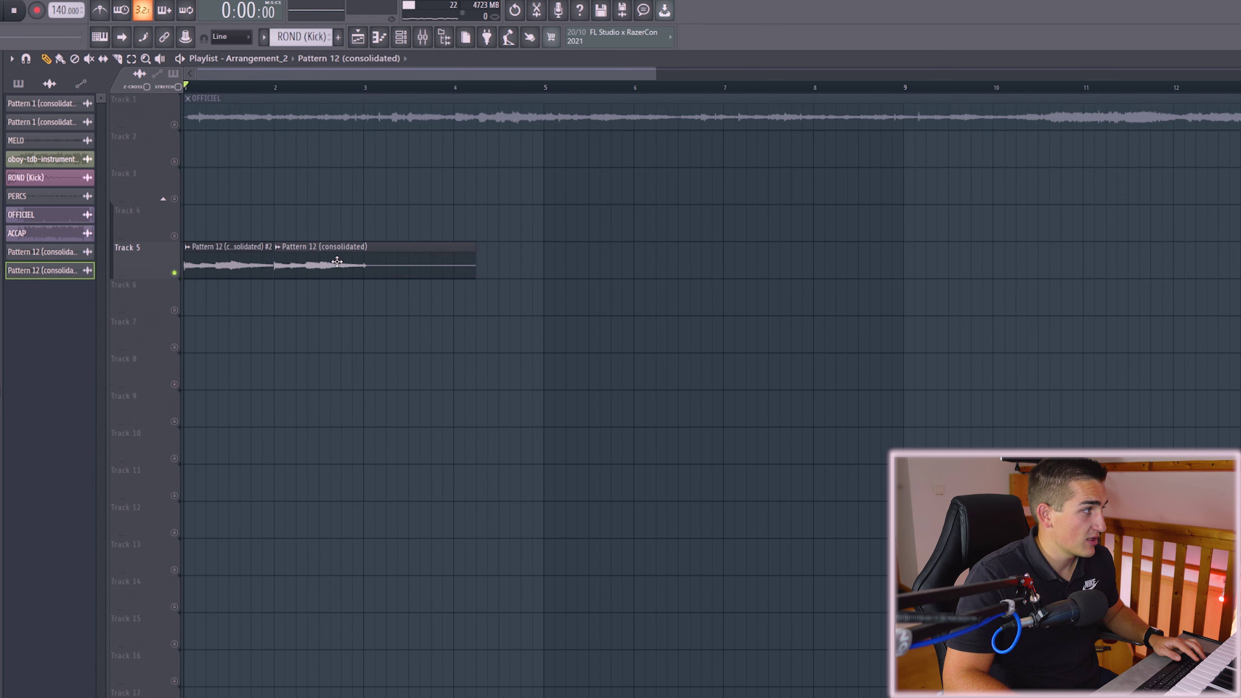
{"action": "key", "text": "space"}
{"action": "scroll", "coordinate": [264, 300], "scroll_direction": "up", "scroll_amount": 6}
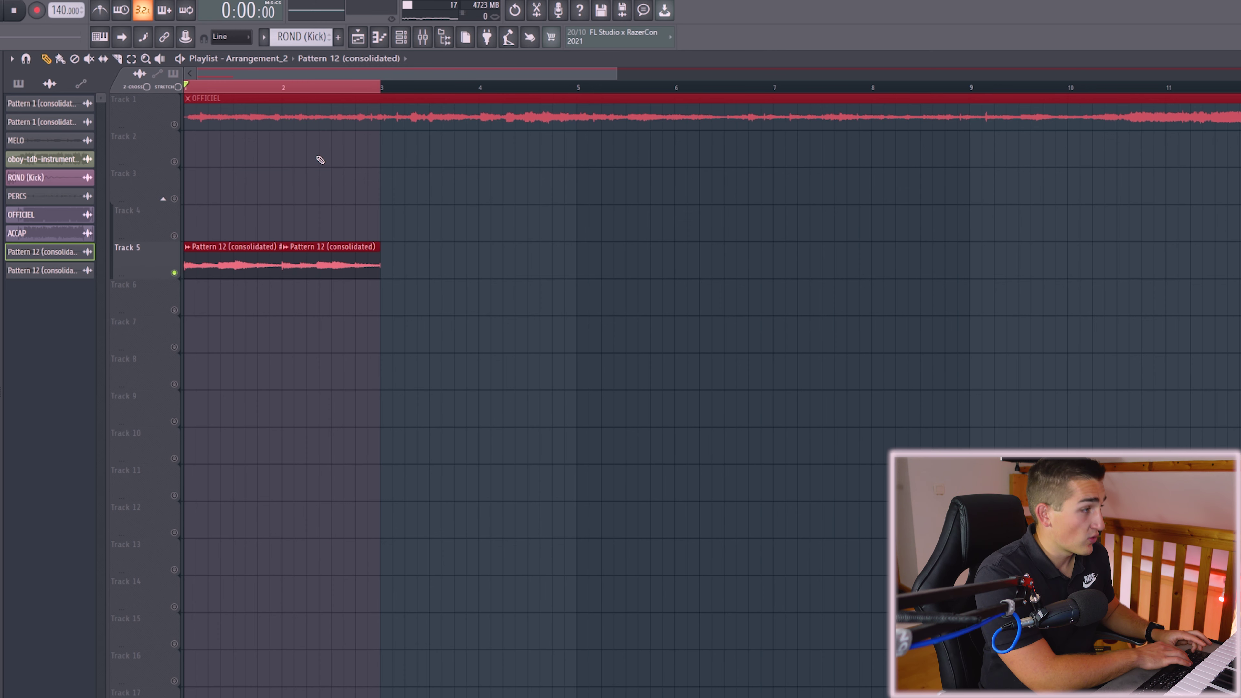
{"action": "key", "text": "ctrl+alt+c"}
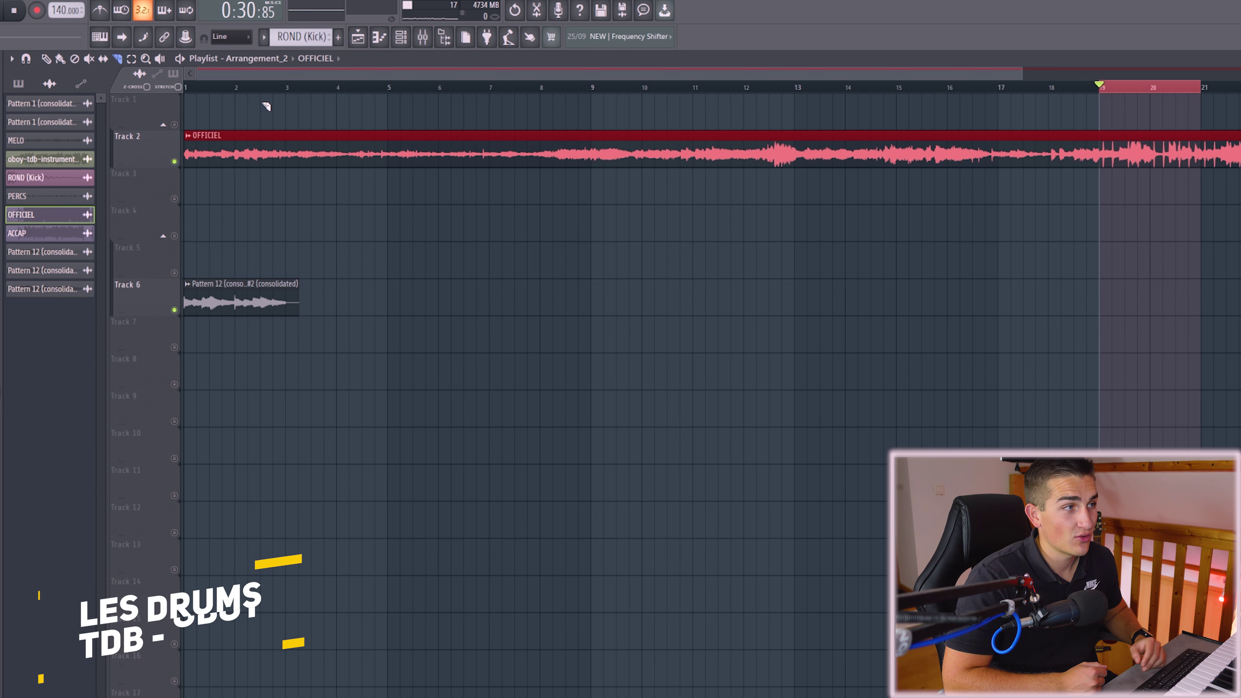
Step: Play the OFFICIEL track over bars 19–20 and examine the RIMSHOT channel's steps in the channel rack
{"action": "key", "text": "space"}
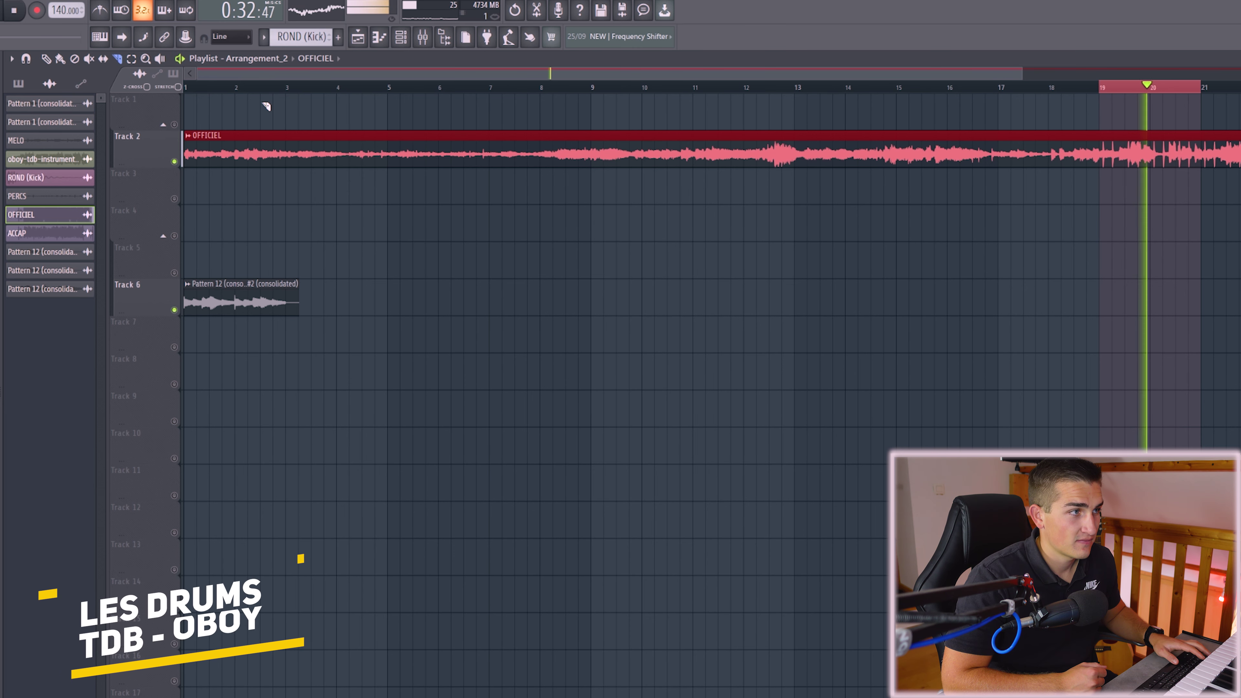
{"action": "key", "text": "space"}
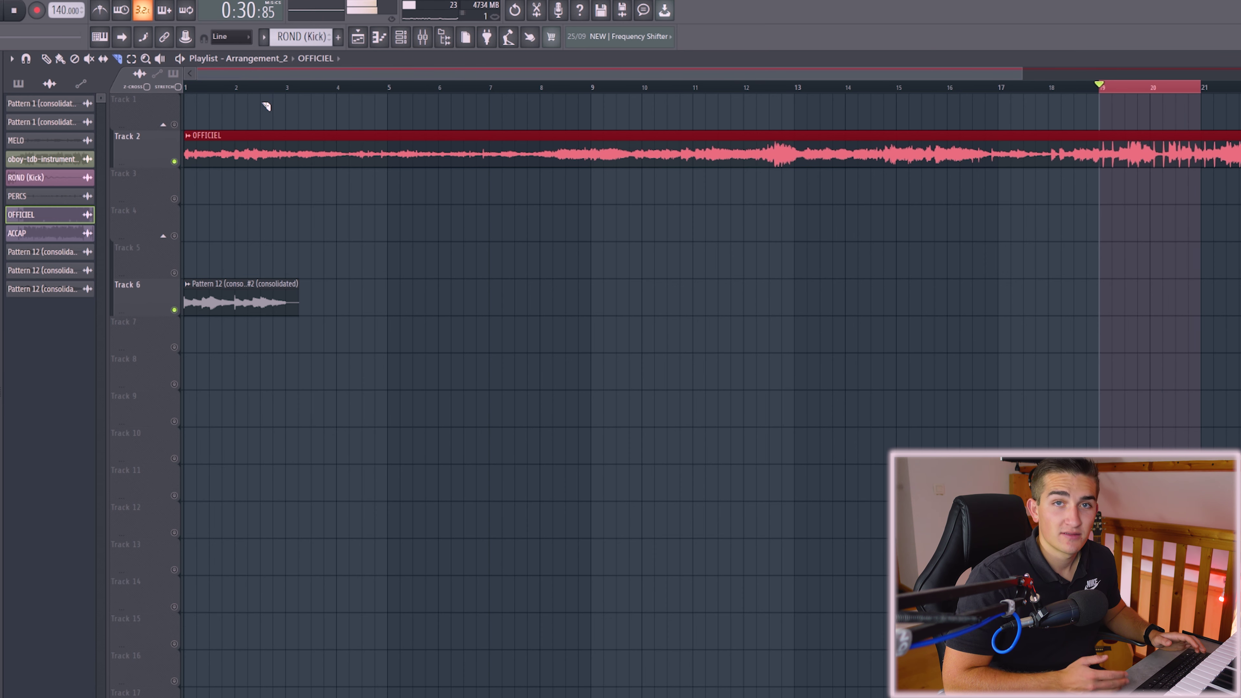
{"action": "key", "text": "F6"}
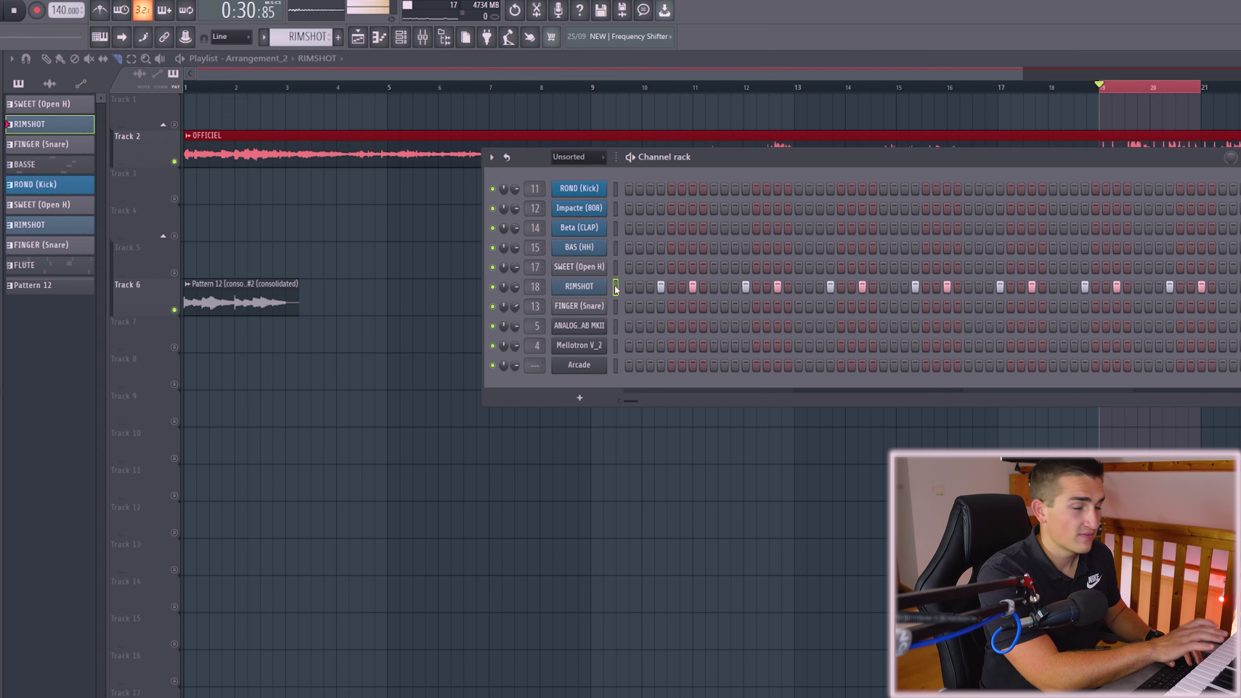
{"action": "left_click", "coordinate": [615, 289]}
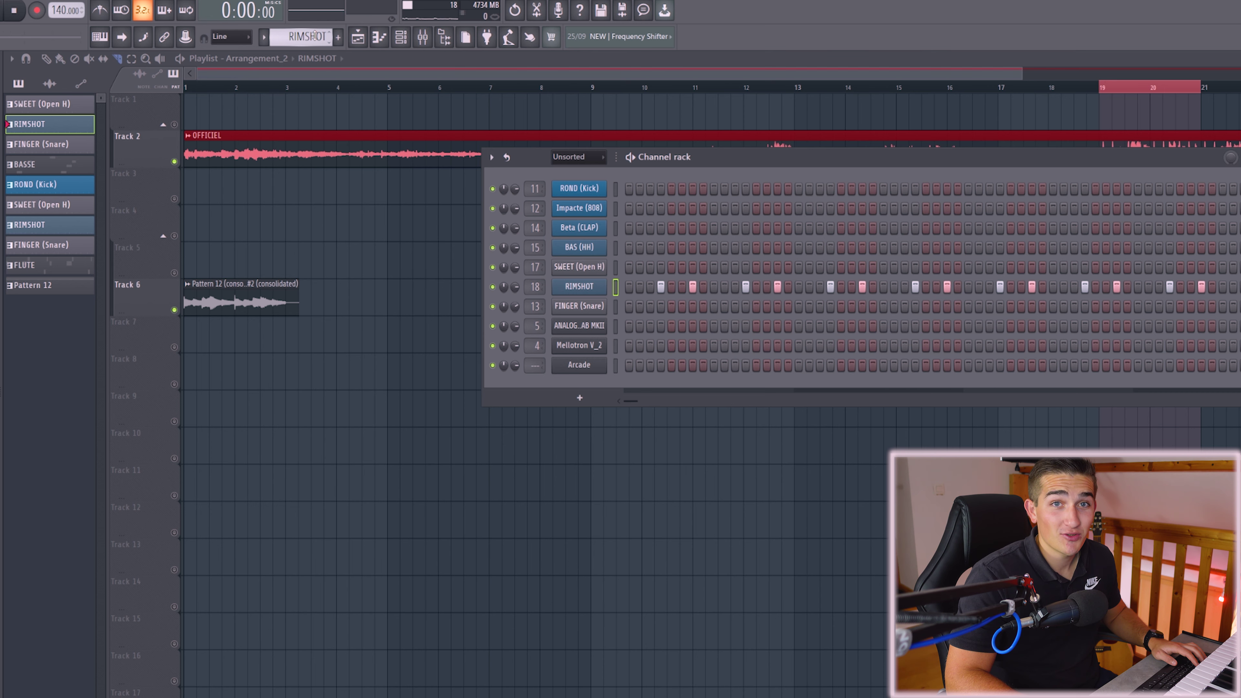
{"action": "scroll", "coordinate": [315, 36], "scroll_direction": "down", "scroll_amount": 1}
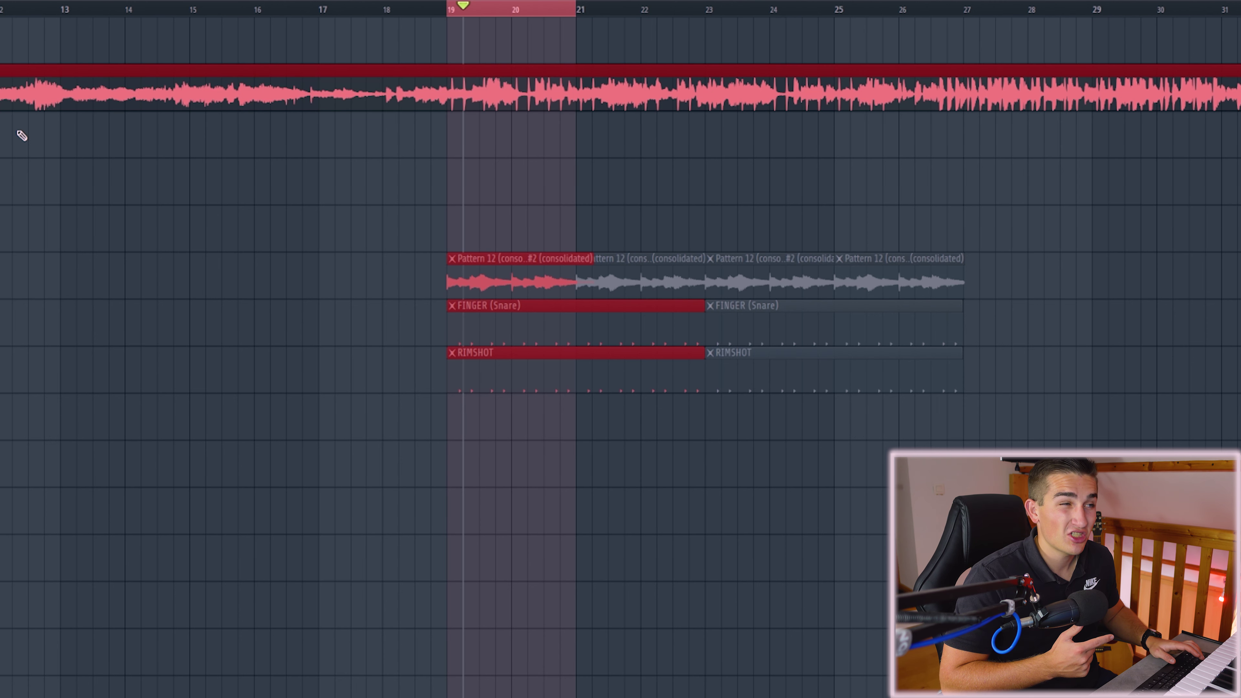
Step: Play the OFFICIEL loop at bars 19–20 and examine the steps of the SWEET (Open H) channel before playing the arrangement
{"action": "key", "text": "space"}
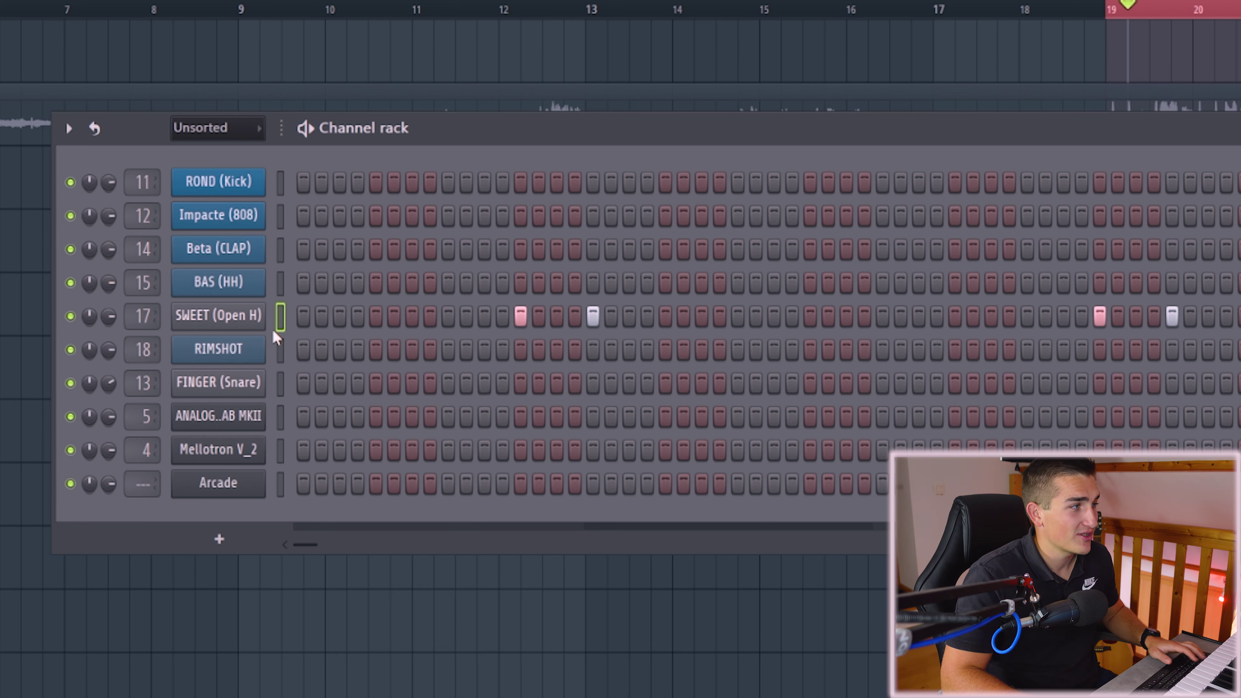
{"action": "left_click", "coordinate": [281, 321]}
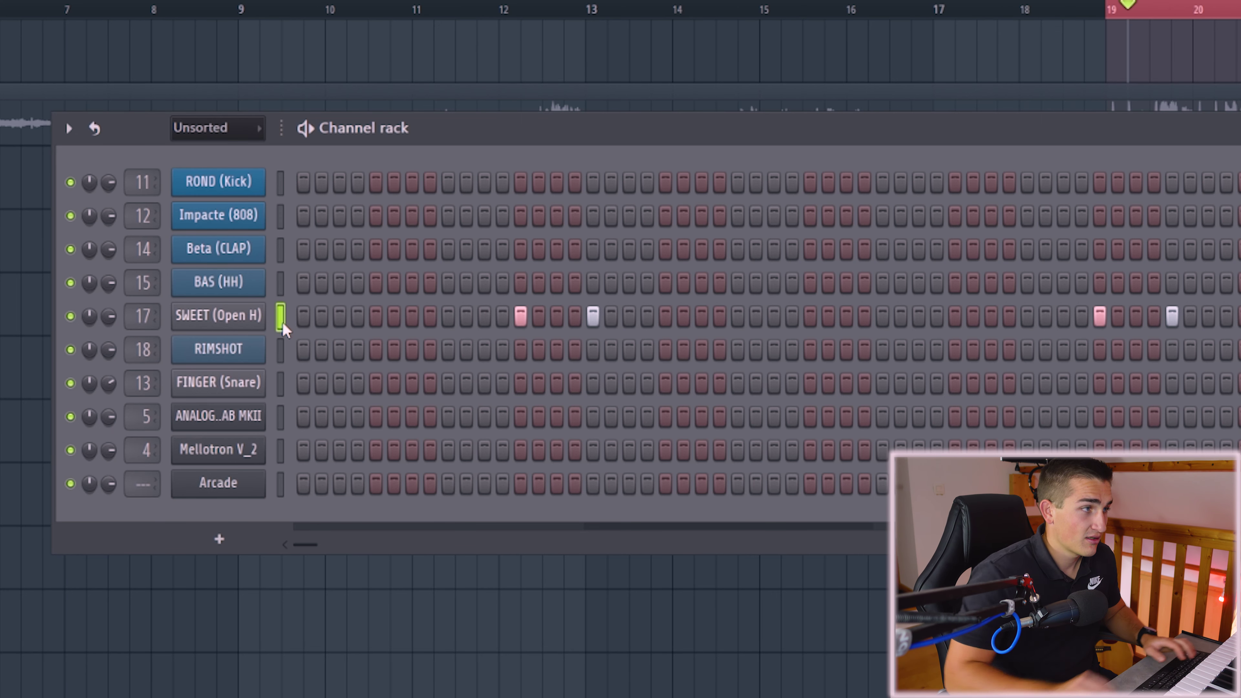
{"action": "key", "text": "F6"}
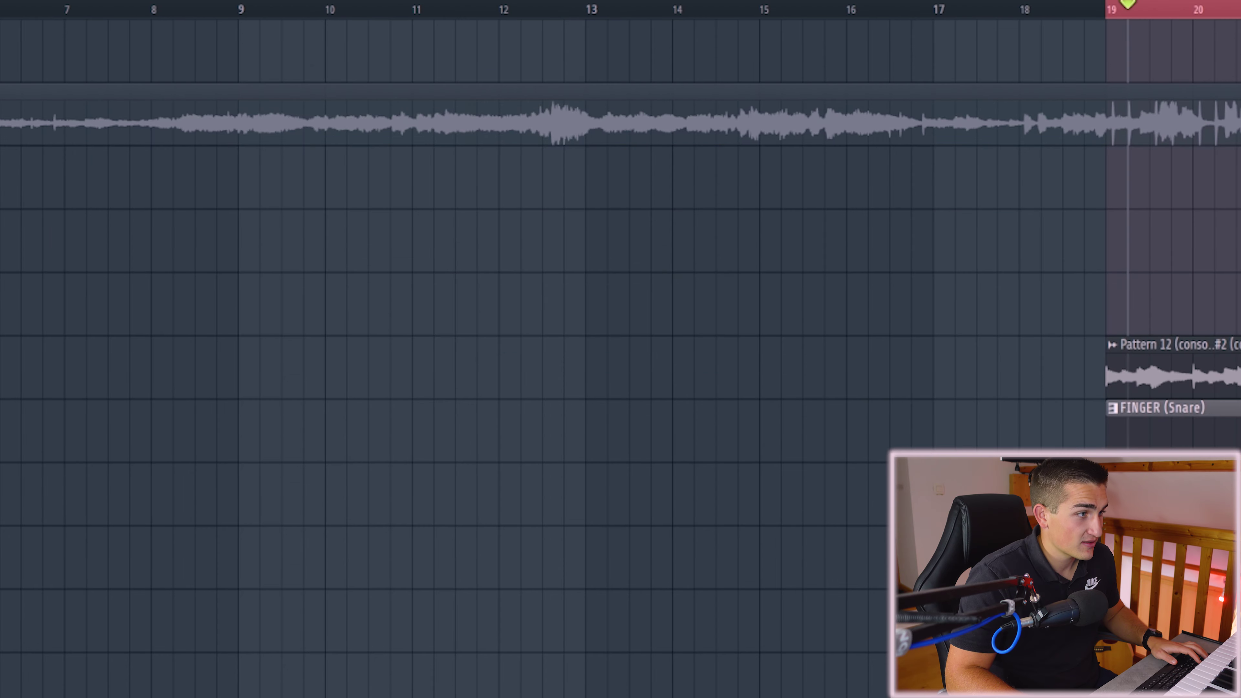
{"action": "key", "text": "space"}
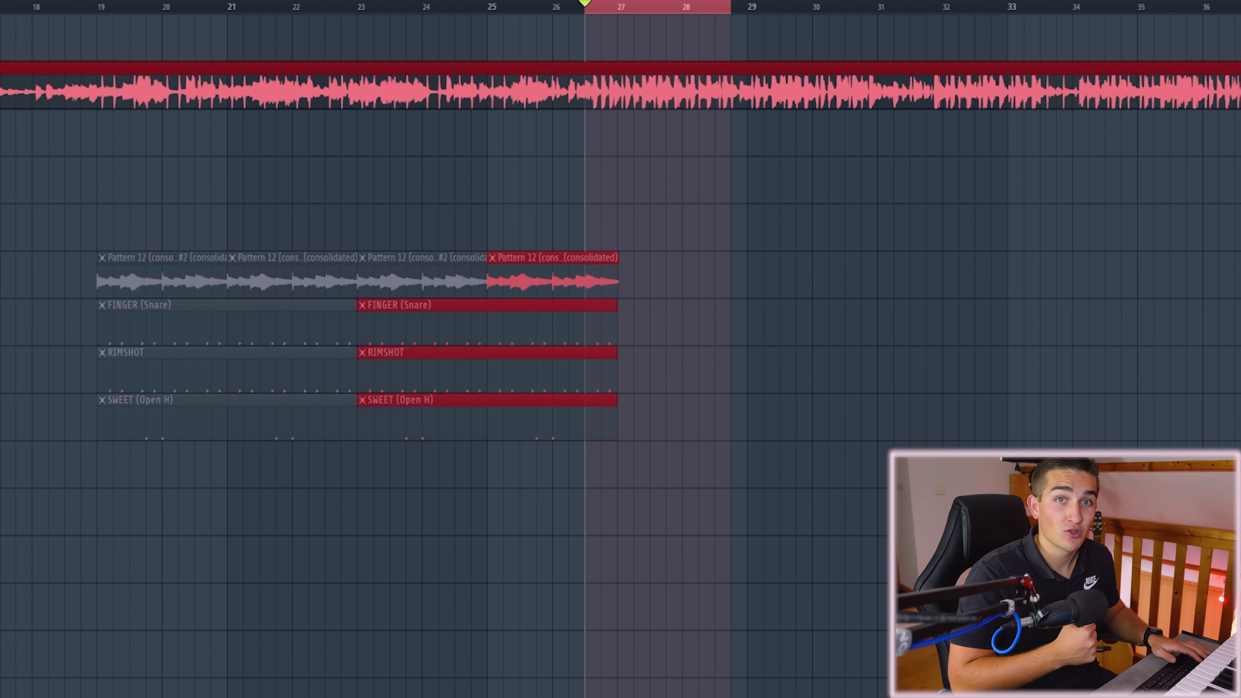
Step: Listen to the OFFICIEL passage around bars 26–28 and play the arrangement with the ROND (Kick) pattern from bar 19
{"action": "key", "text": "space"}
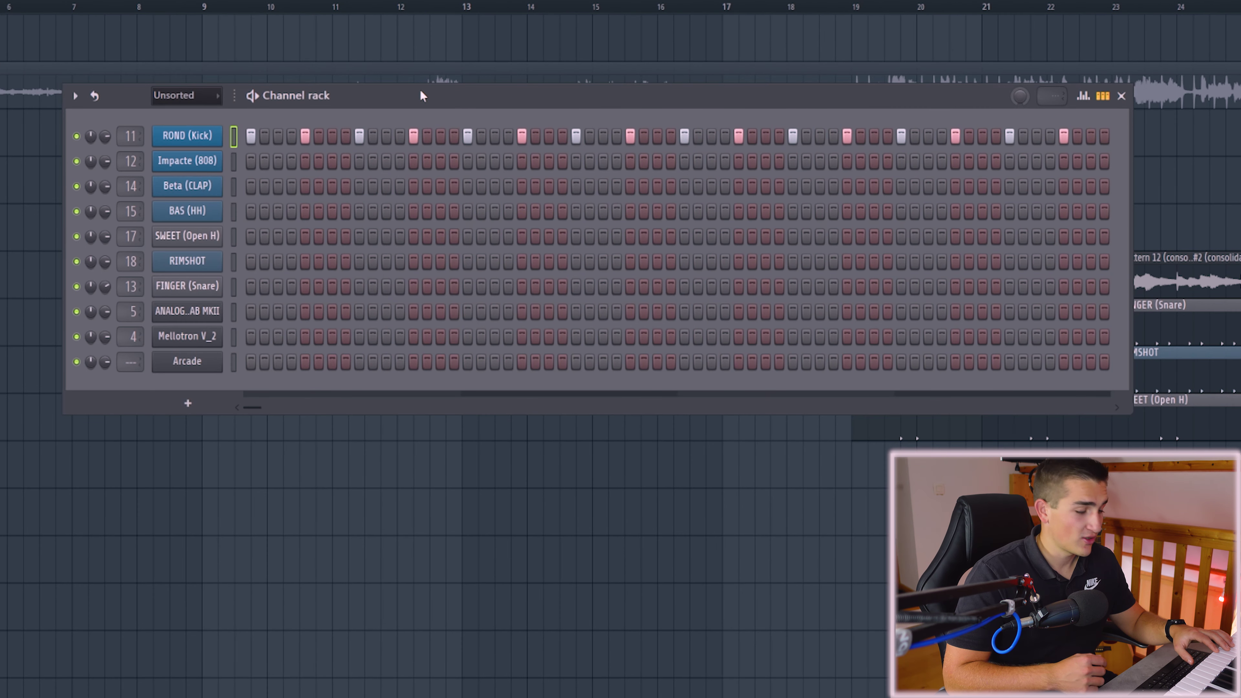
{"action": "right_click", "coordinate": [214, 137]}
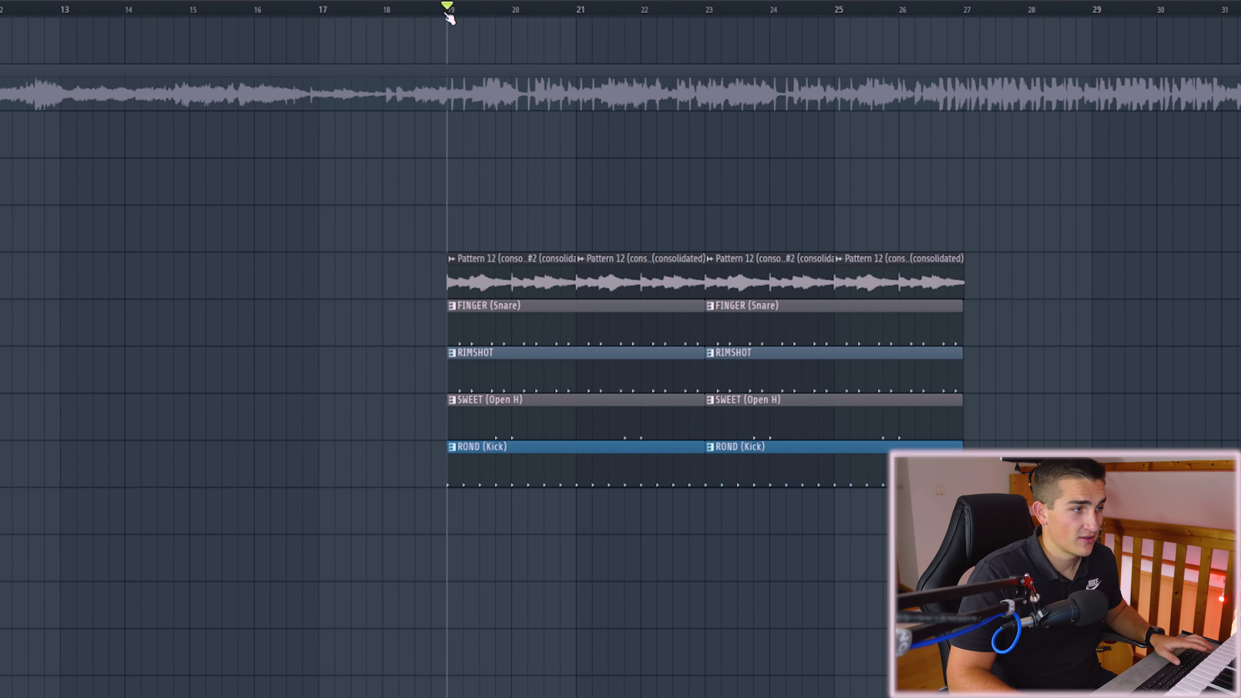
{"action": "key", "text": "space"}
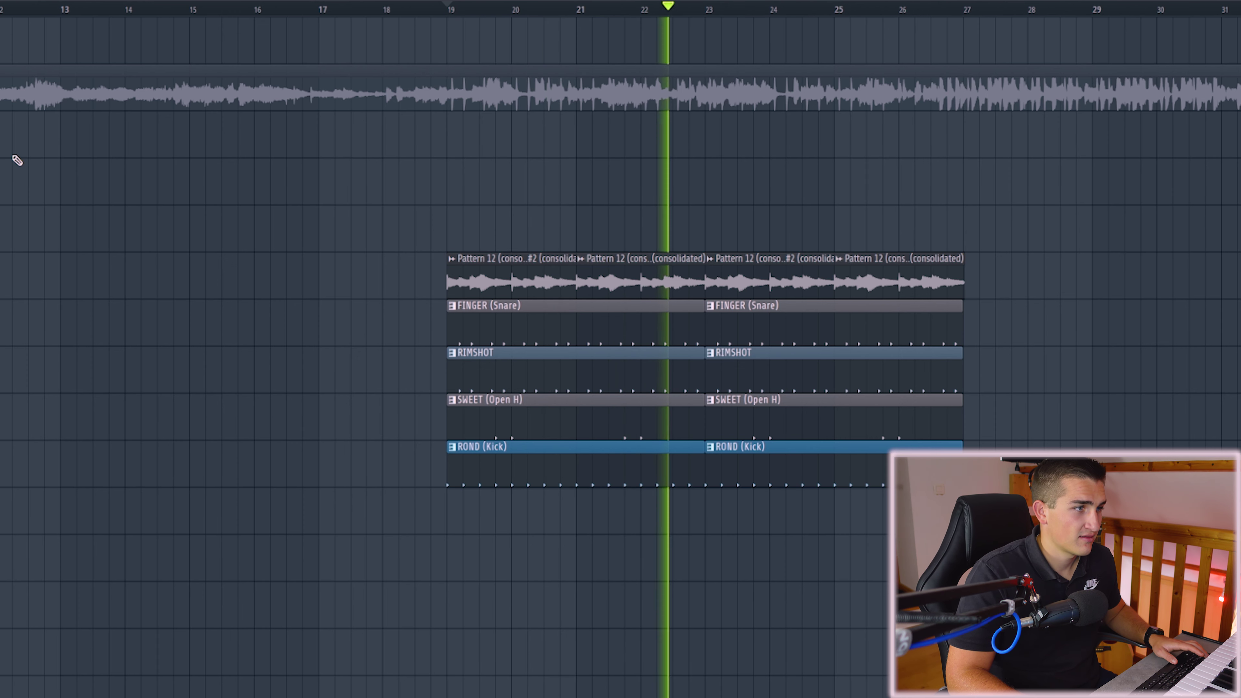
{"action": "key", "text": "space"}
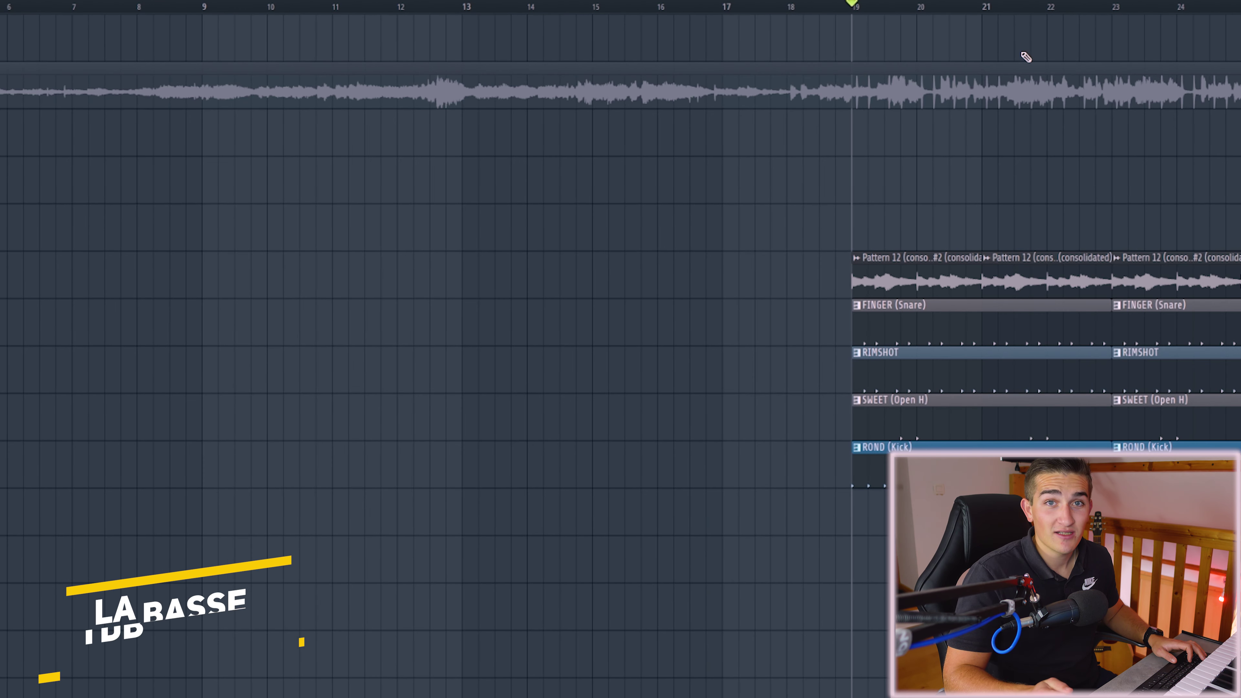
Step: Set a playback loop over about bars 19 to 22 and play the OFFICIEL track there
{"action": "left_click_drag", "start_coordinate": [868, 6], "coordinate": [1078, 7]}
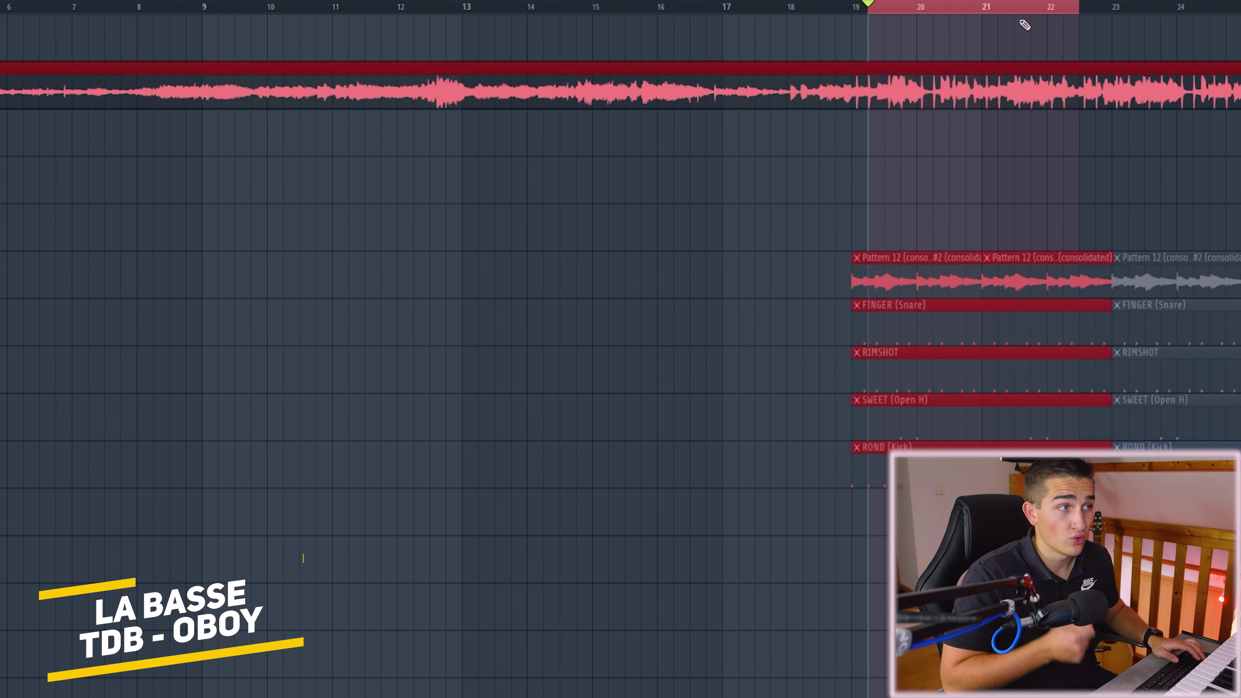
{"action": "key", "text": "space"}
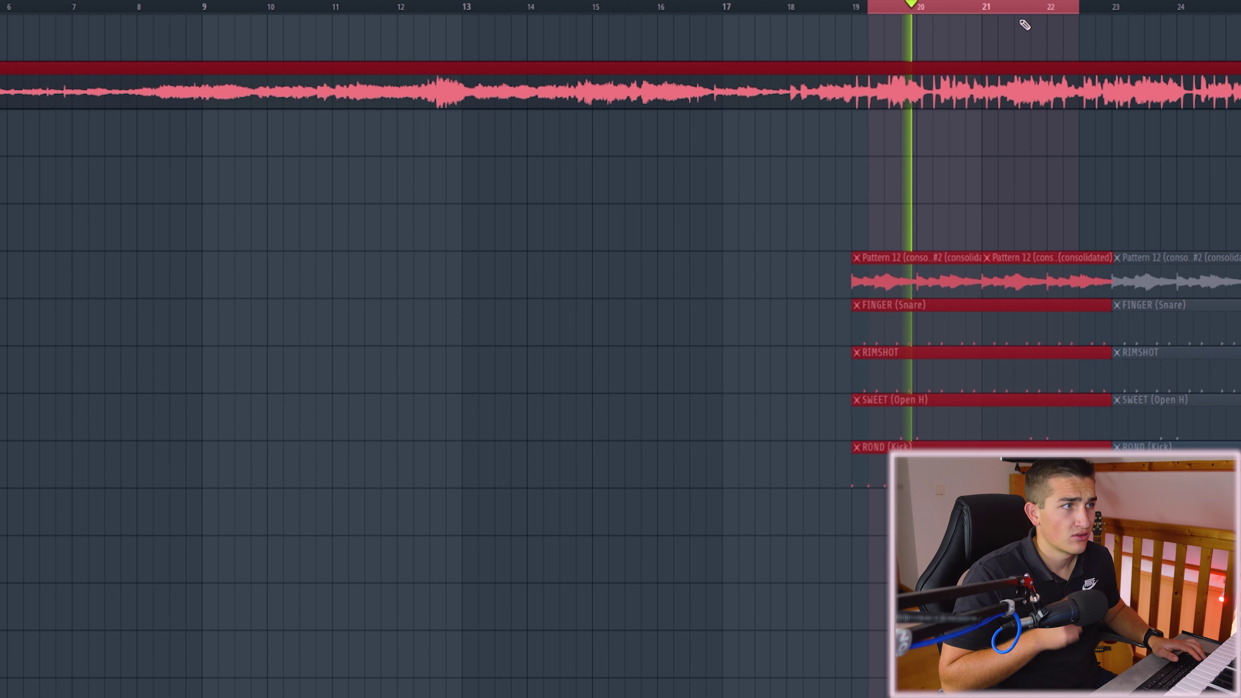
Step: Inspect the ANALOG LAB MKII bass channel's A Bass You'll Use preset and play the arrangement with the BASSE and FLUTE patterns
{"action": "key", "text": "space"}
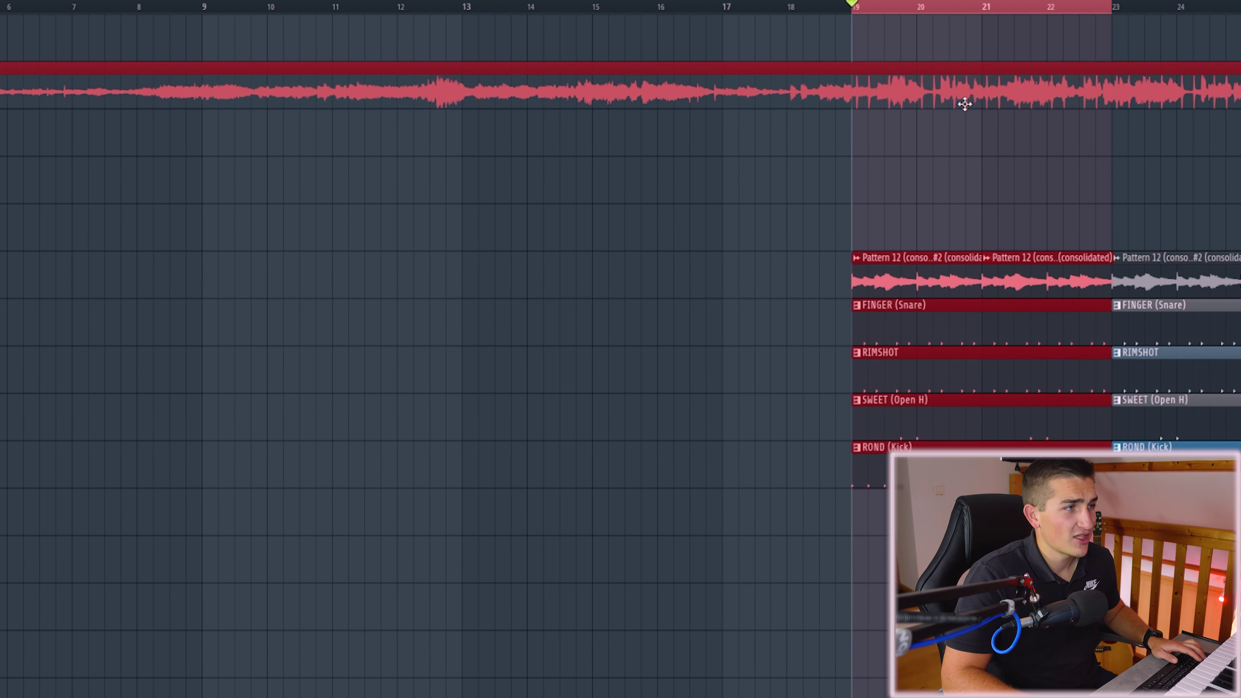
{"action": "key", "text": "F6"}
{"action": "left_click", "coordinate": [196, 319]}
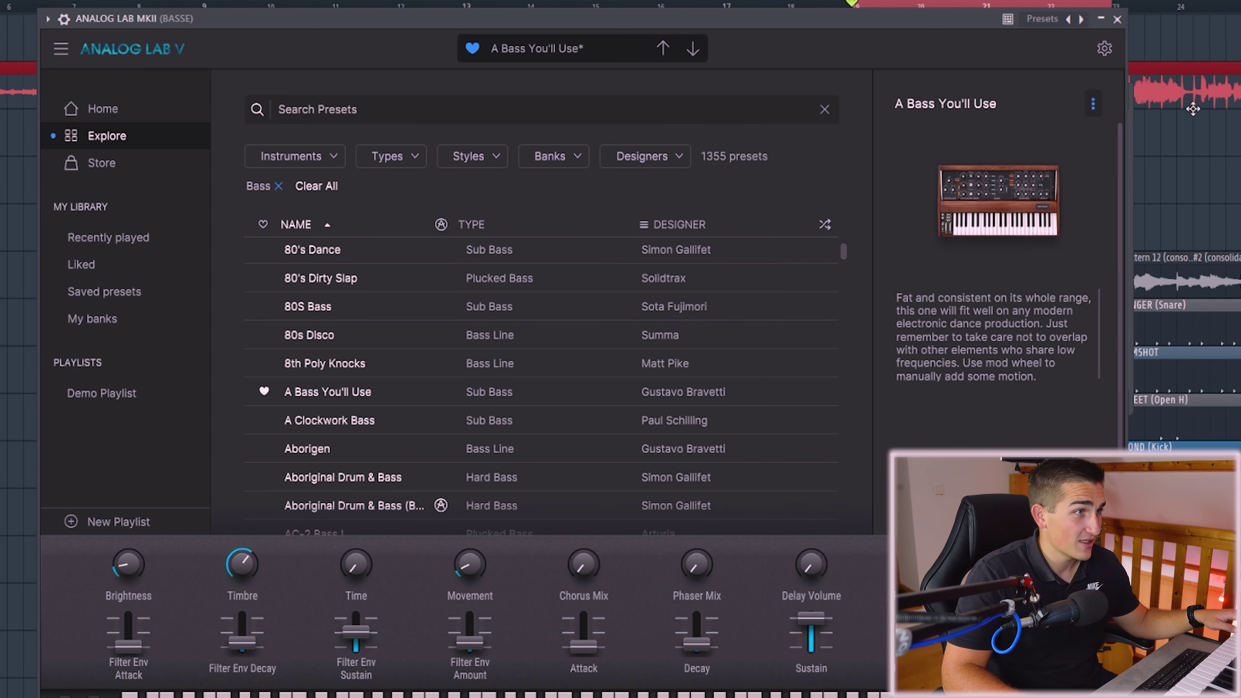
{"action": "left_click", "coordinate": [1117, 19]}
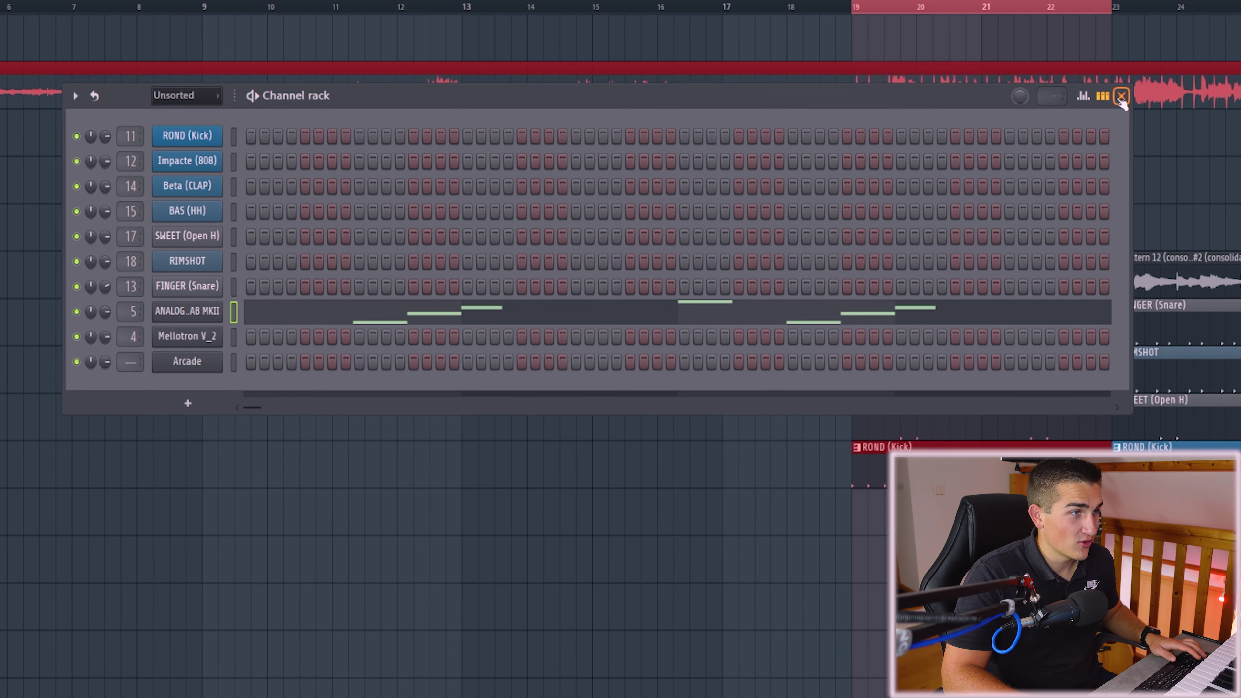
{"action": "left_click", "coordinate": [1120, 96]}
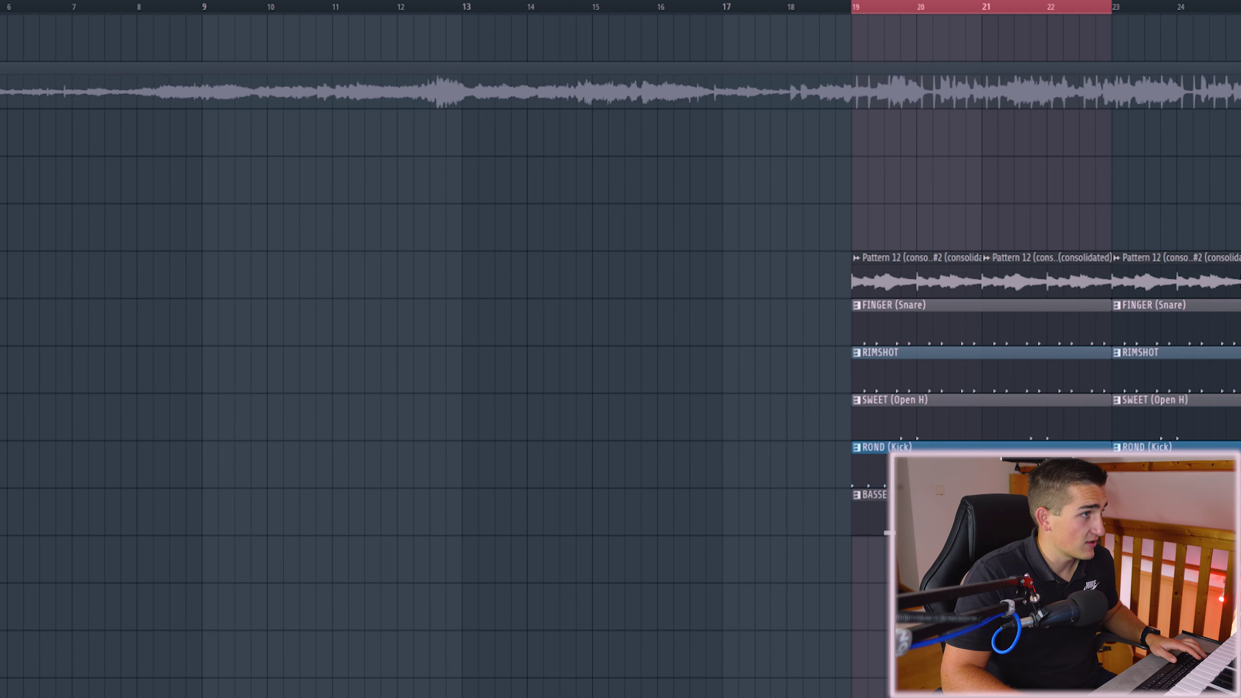
{"action": "key", "text": "space"}
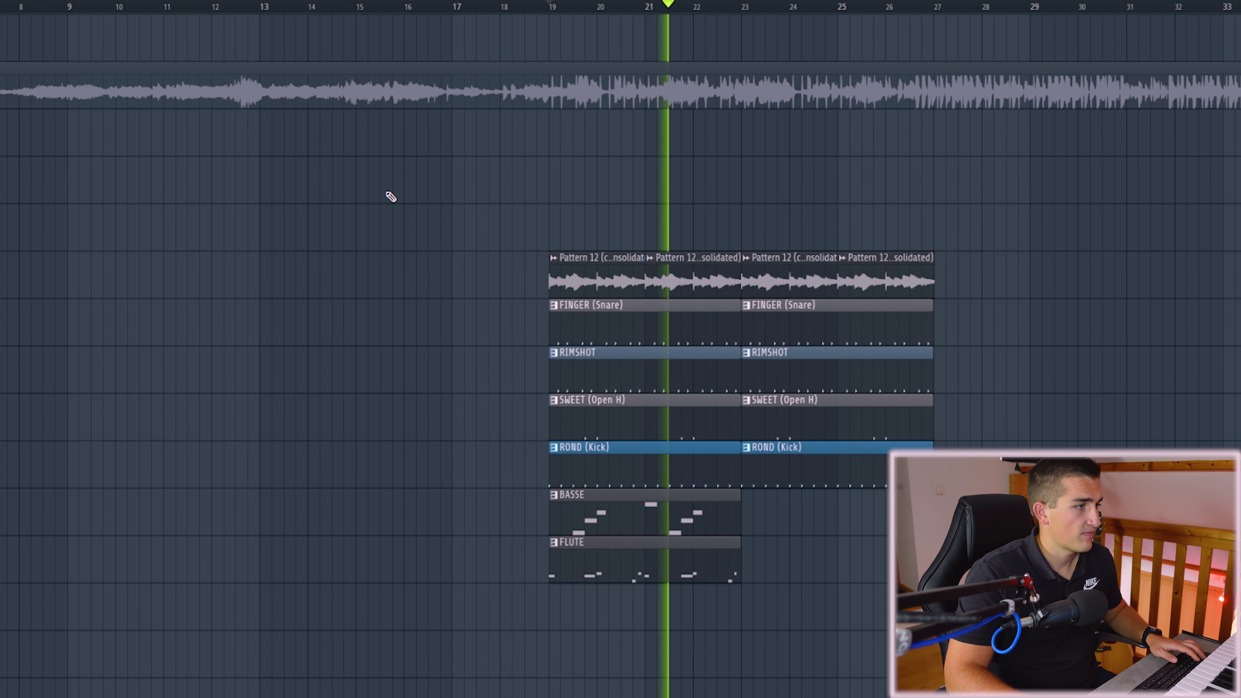
{"action": "key", "text": "space"}
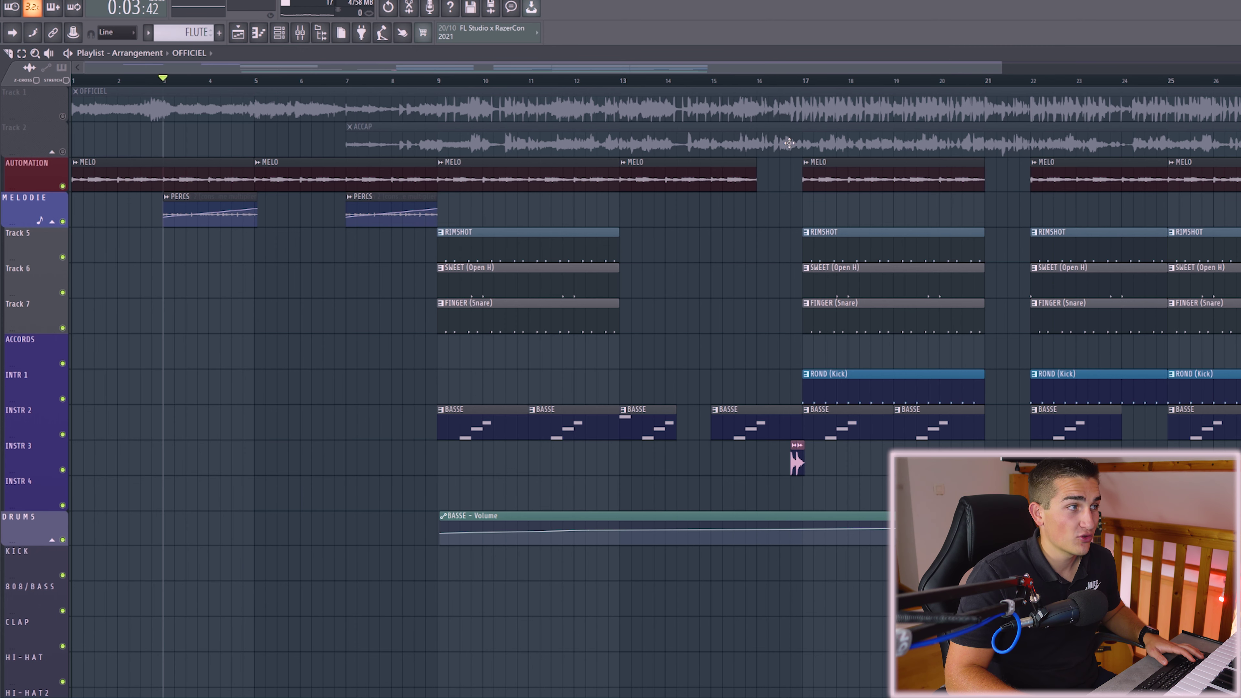
Step: Solo the MELODIE track with the PERCS clips, play it from bar 3, and turn all the other instrument tracks back on
{"action": "left_click", "coordinate": [225, 224], "text": "alt"}
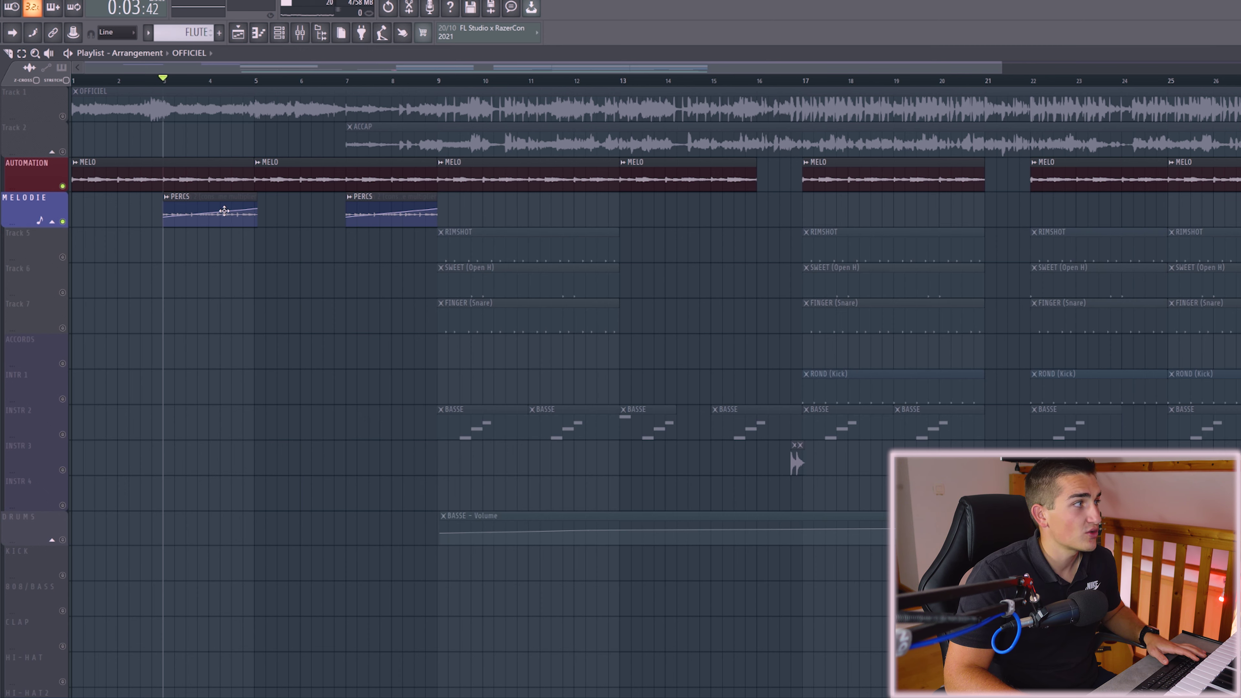
{"action": "key", "text": "space"}
{"action": "left_click", "coordinate": [62, 186]}
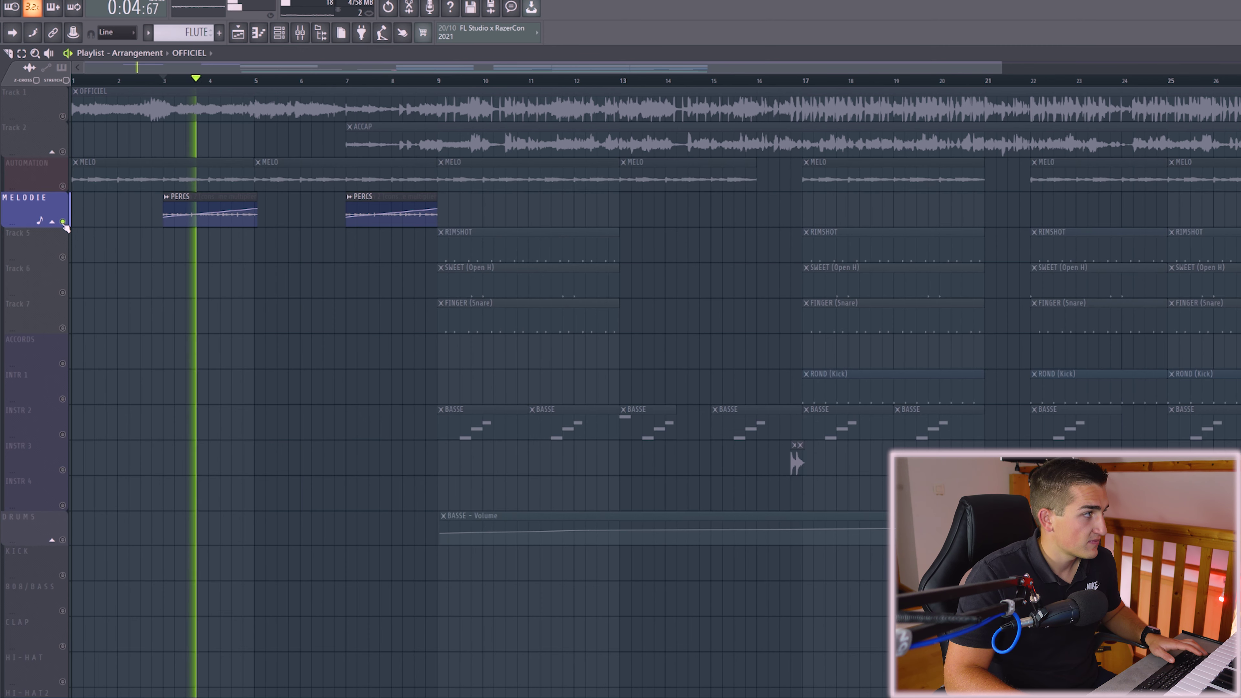
{"action": "key", "text": "space"}
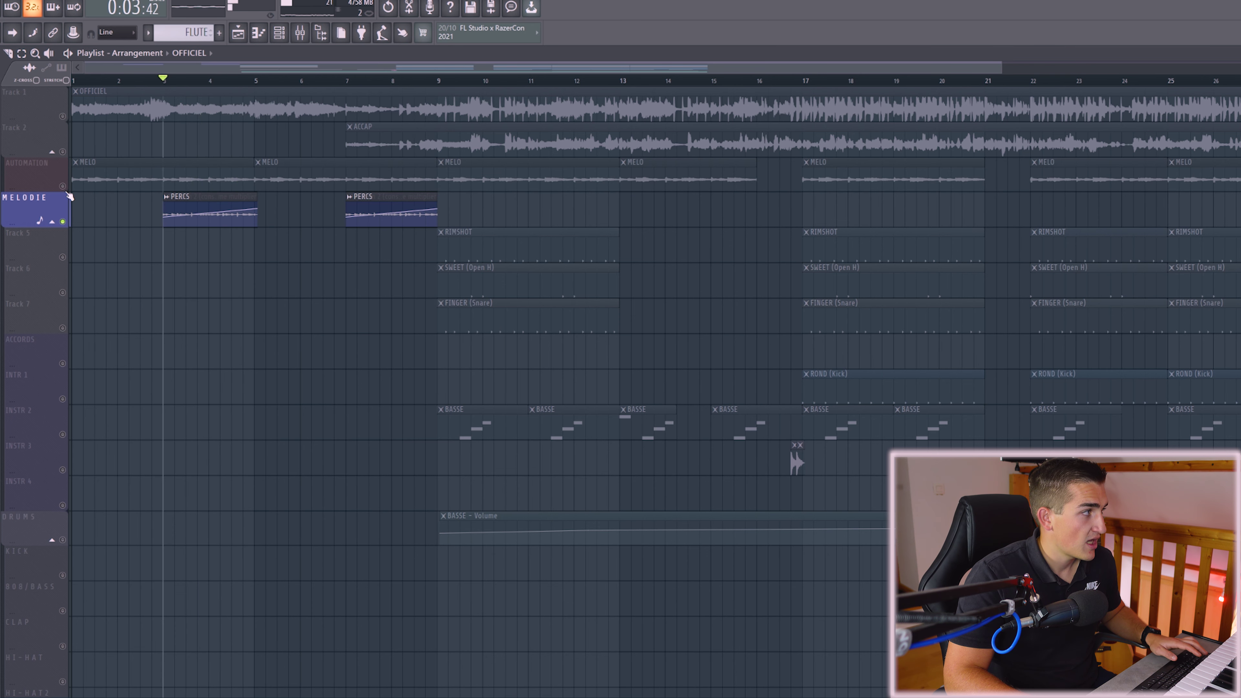
{"action": "left_click", "coordinate": [62, 187]}
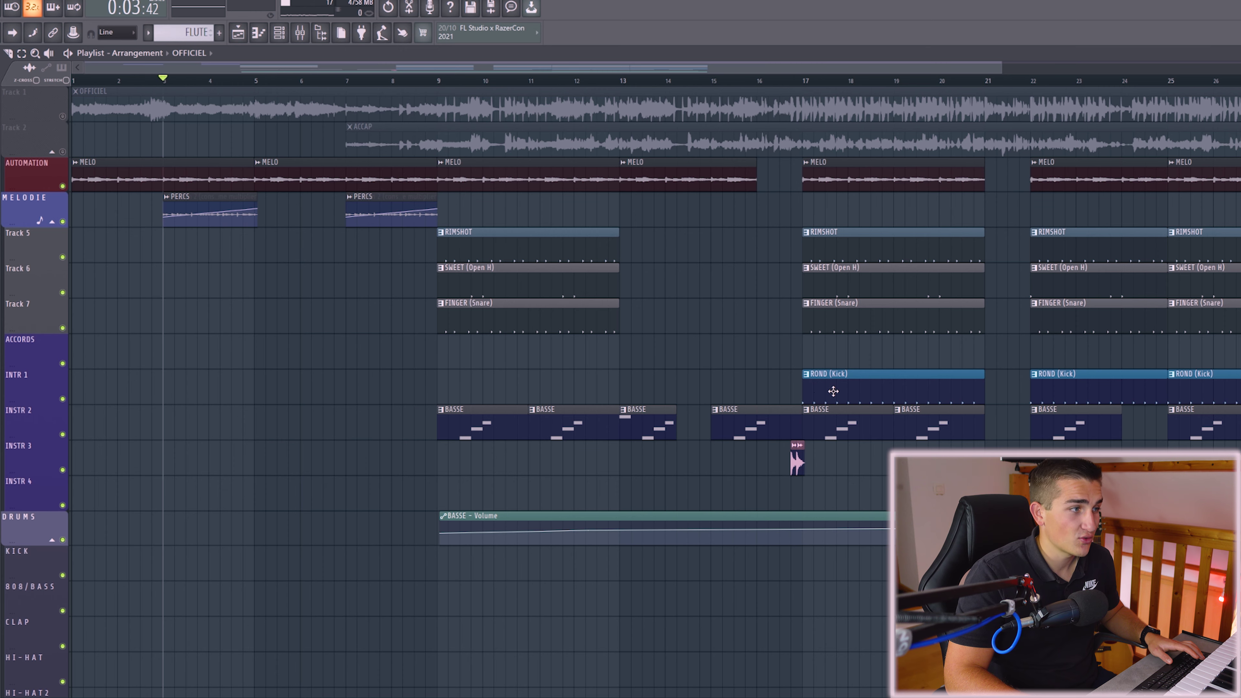
Step: Examine the two ROND (Kick) audio hits placed on INSTR 3 just before bar 17
{"action": "scroll", "coordinate": [782, 489], "scroll_direction": "up", "scroll_amount": 8}
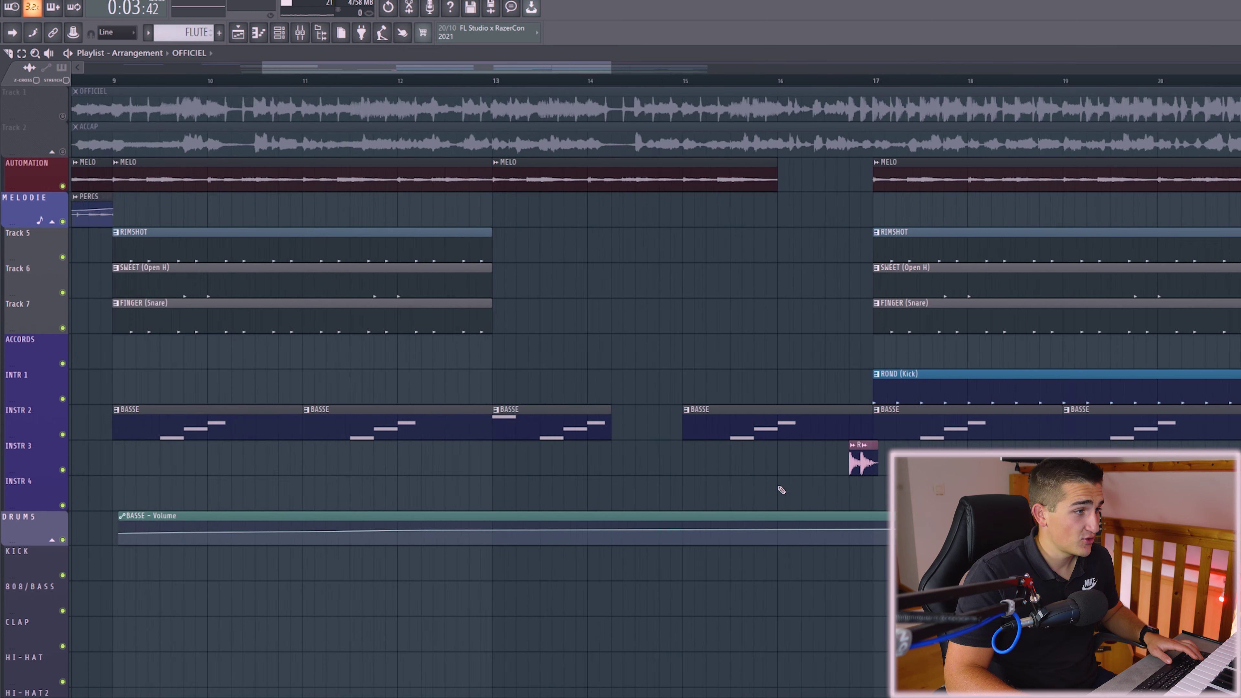
{"action": "scroll", "coordinate": [861, 491], "scroll_direction": "up", "scroll_amount": 3}
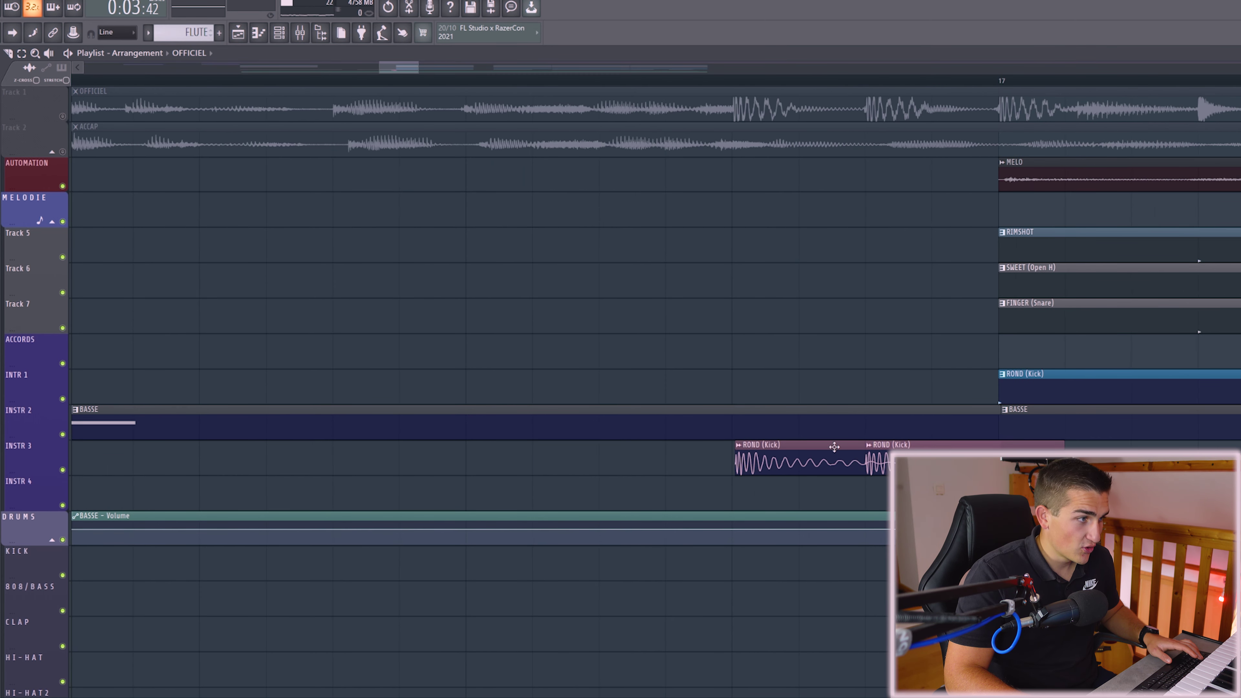
{"action": "scroll", "coordinate": [761, 344], "scroll_direction": "down", "scroll_amount": 11}
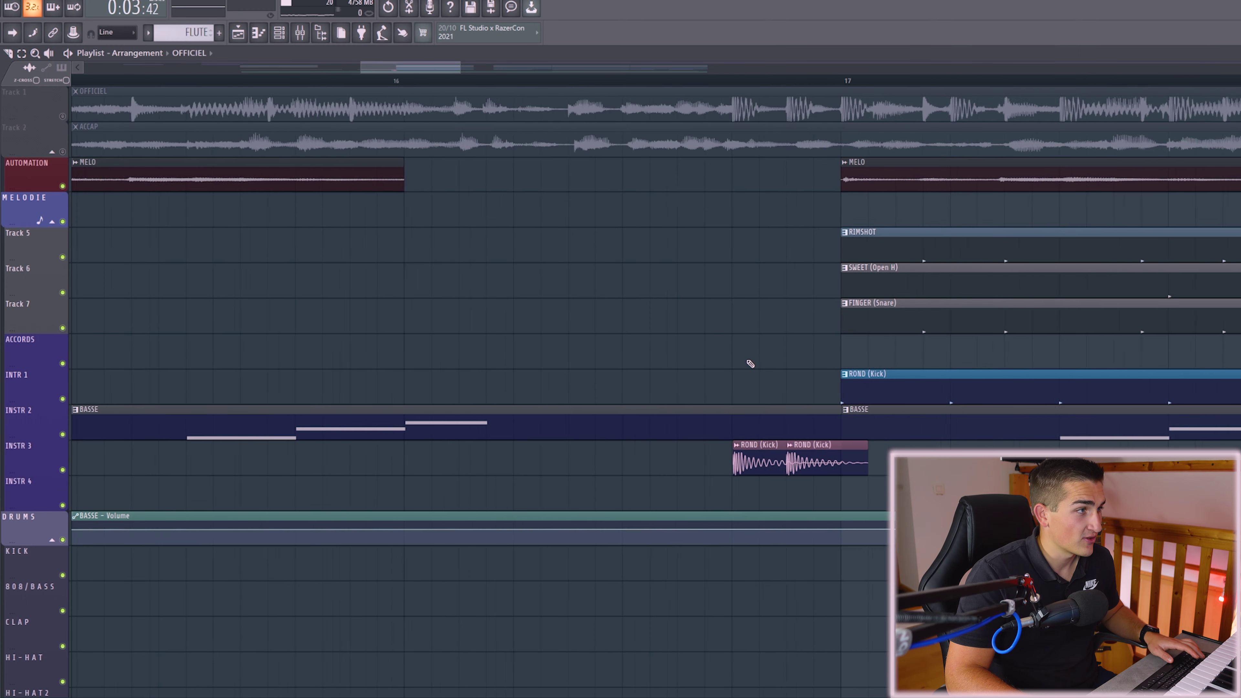
Step: Play the full arrangement and unmute the ACCAP vocal track on Track 2 during playback
{"action": "key", "text": "space"}
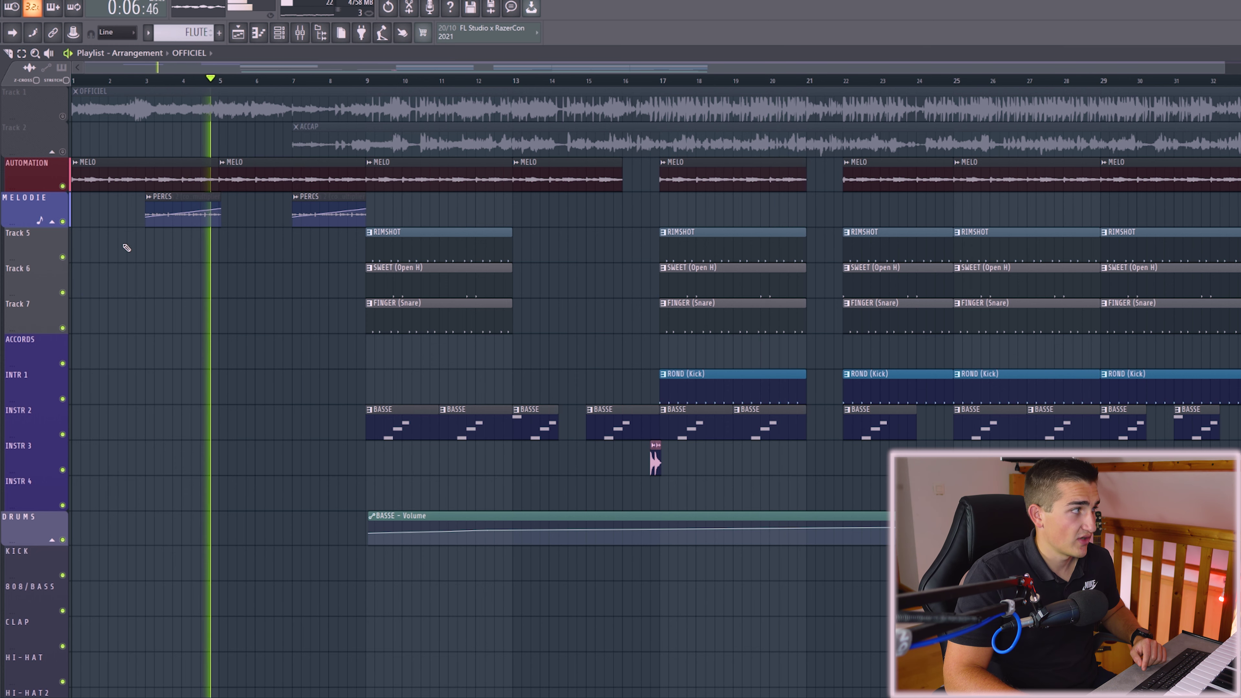
{"action": "left_click", "coordinate": [62, 151]}
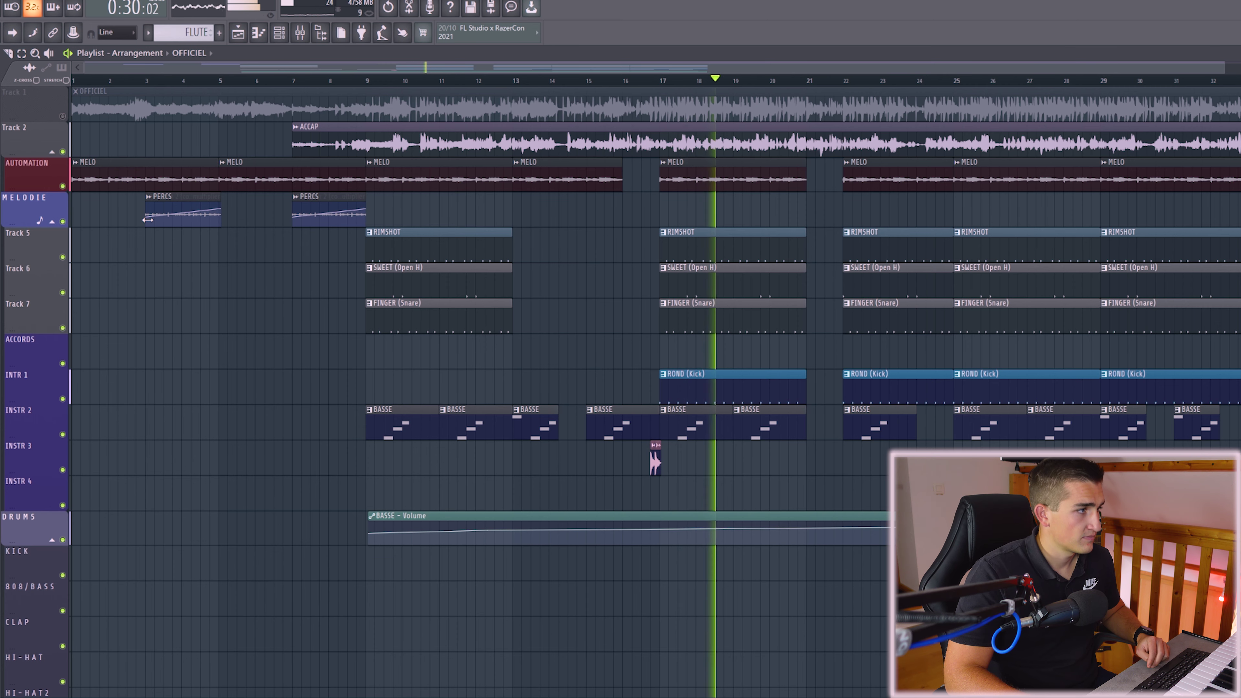
{"action": "key", "text": "space"}
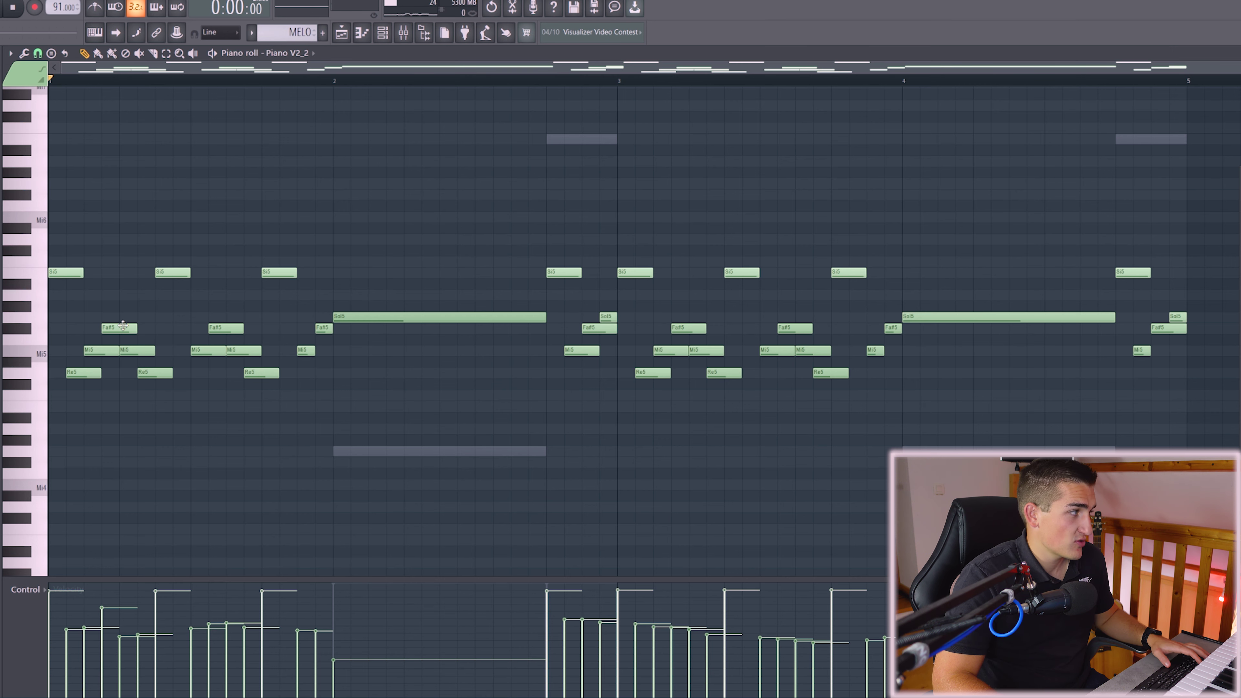
Step: Play the Piano V2_2 melody of the MELO pattern in the piano roll
{"action": "key", "text": "space"}
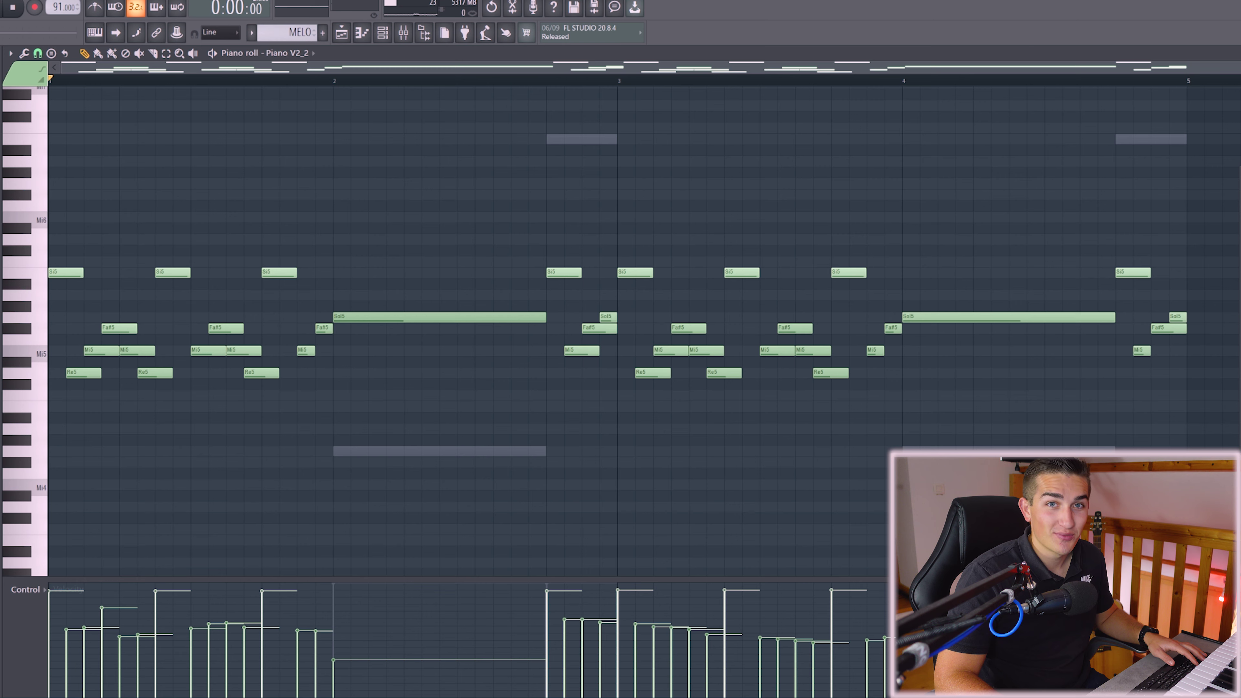
{"action": "key", "text": "space"}
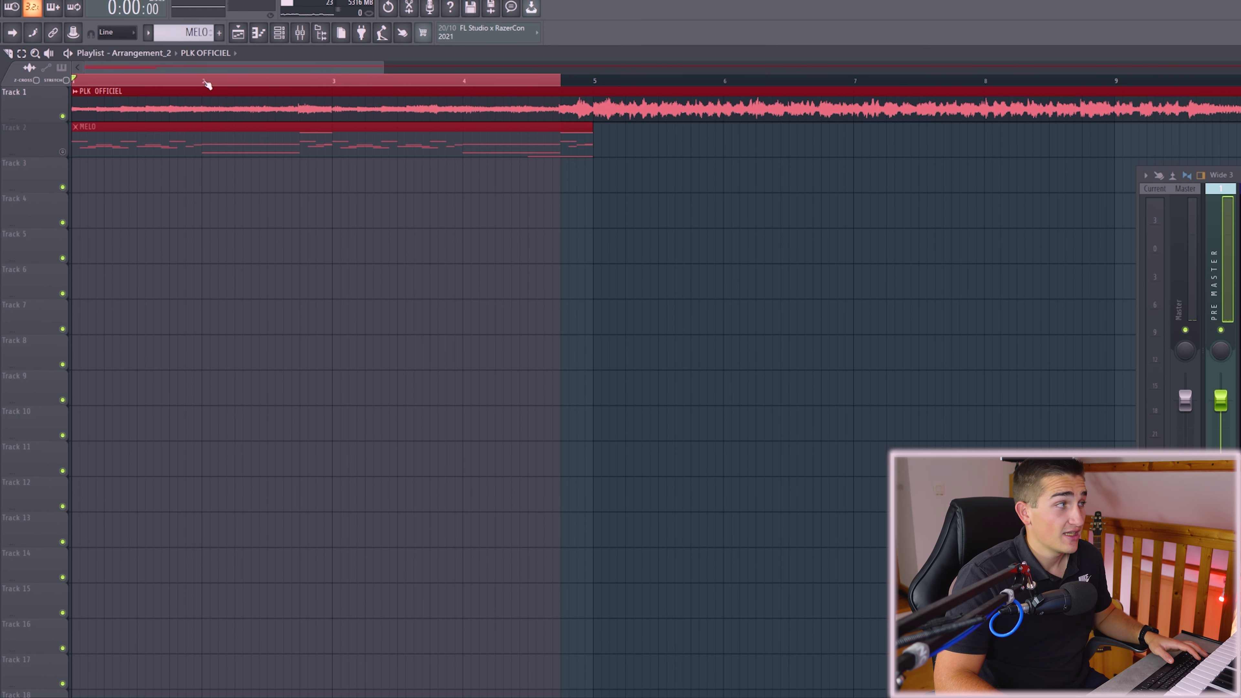
Step: Play the PLK OFFICIEL track, looping the first three quarters of bar 2 and the last quarter of bar 2
{"action": "key", "text": "space"}
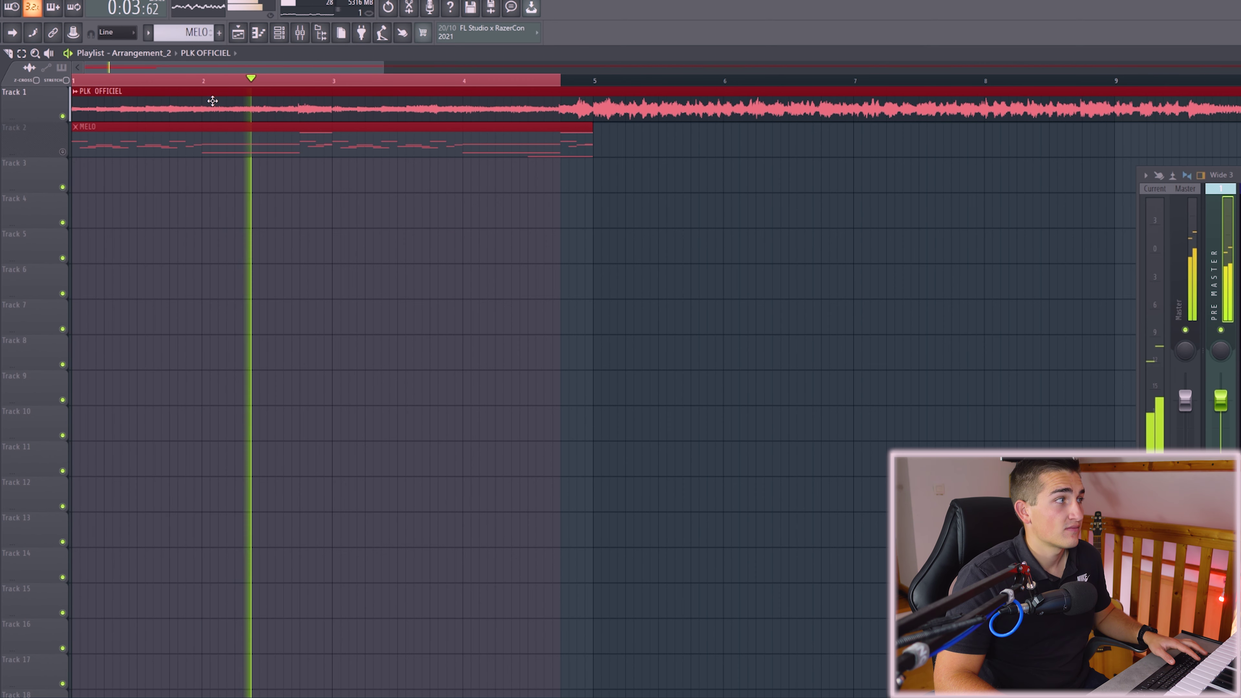
{"action": "left_click_drag", "start_coordinate": [203, 80], "coordinate": [299, 86]}
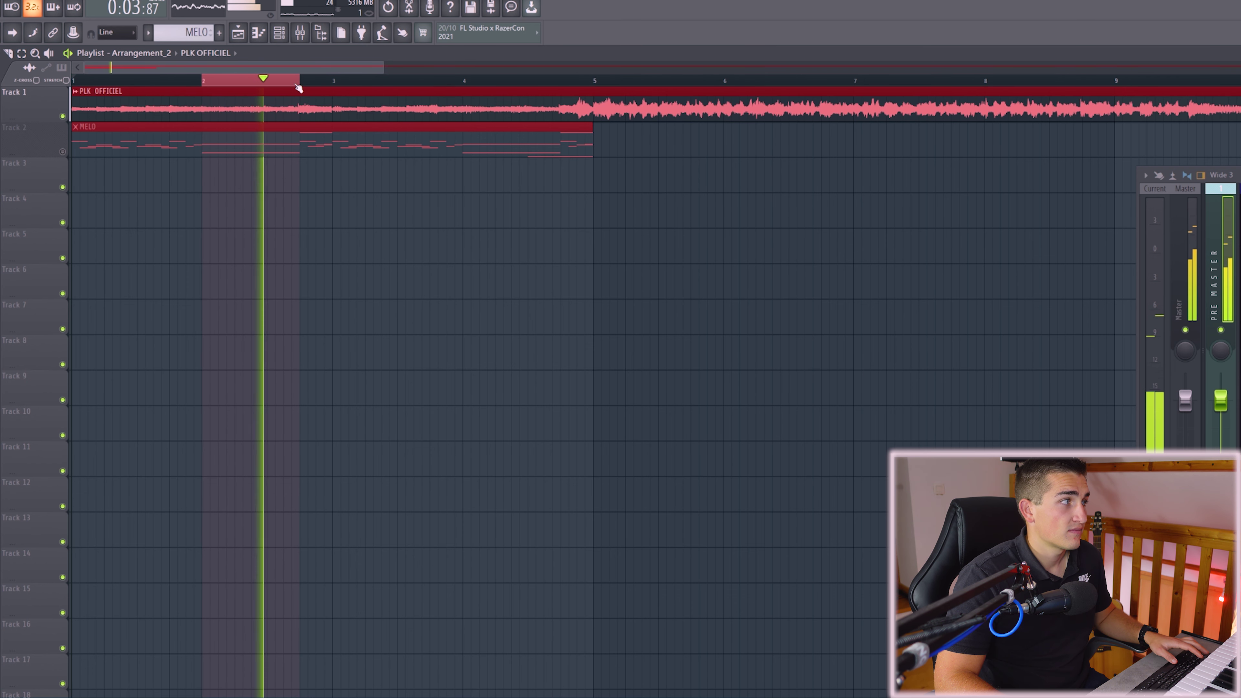
{"action": "key", "text": "space"}
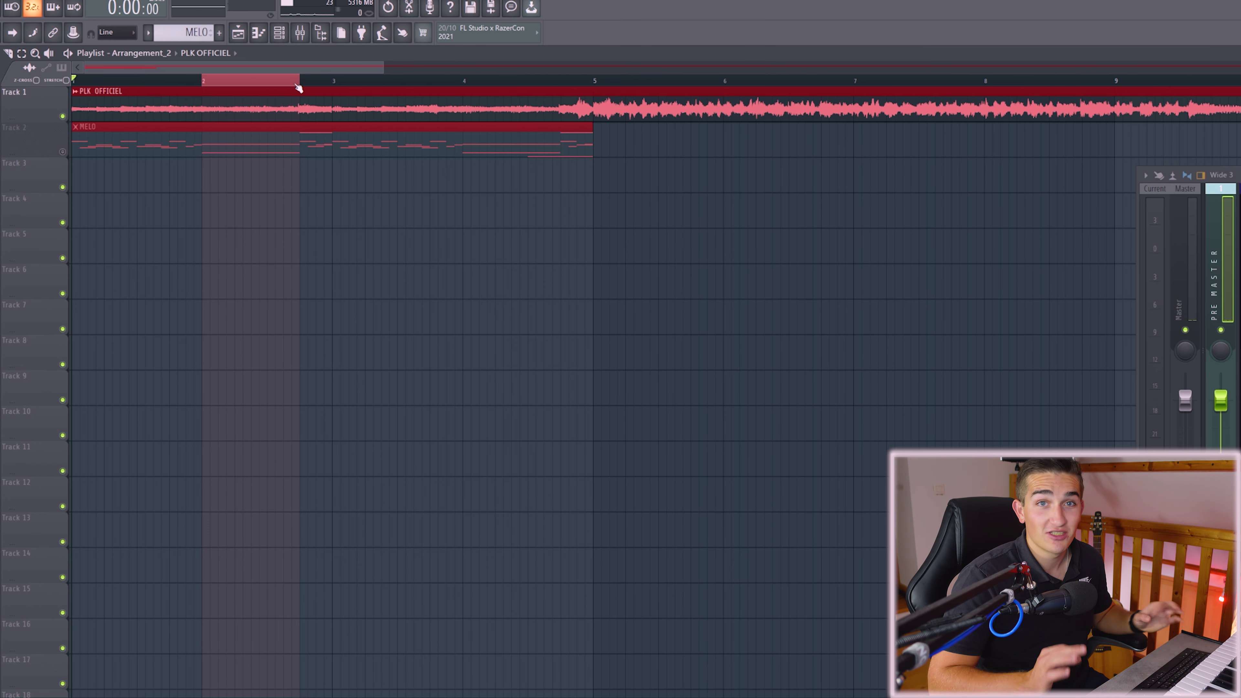
{"action": "left_click_drag", "start_coordinate": [300, 88], "coordinate": [327, 90]}
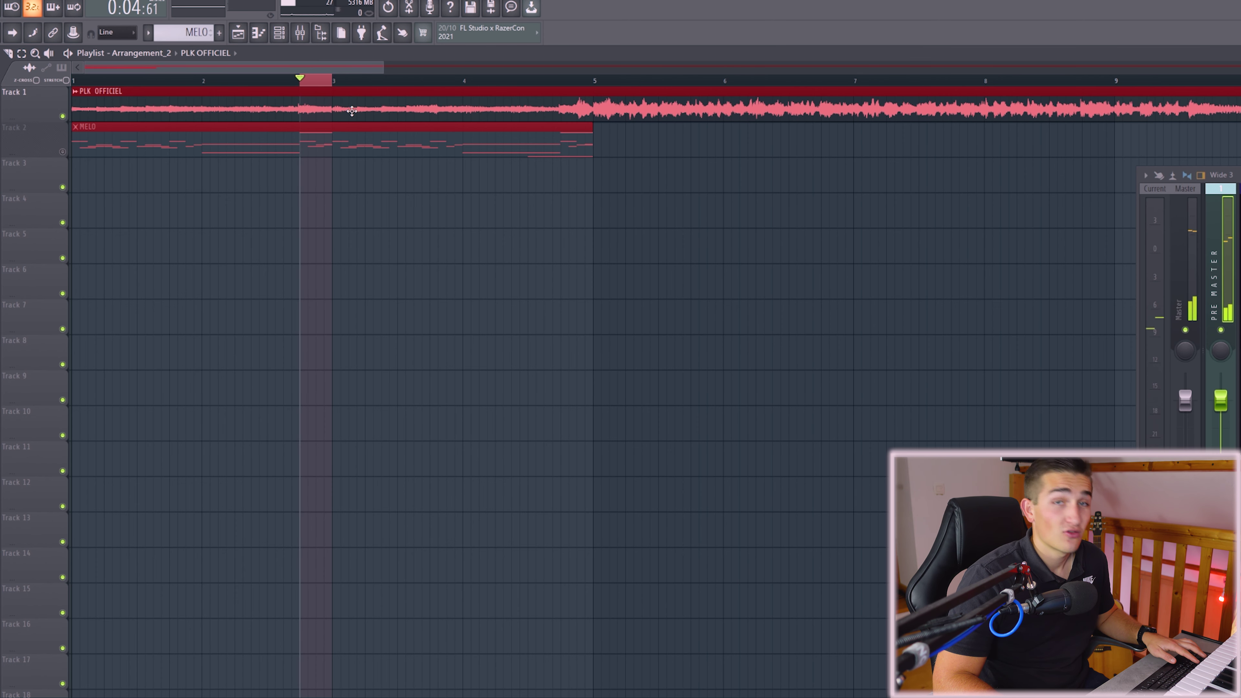
Step: Examine the BELL notes of the MELO pattern and listen to the melody with the NOTE TENUE clips in the playlist
{"action": "key", "text": "F6"}
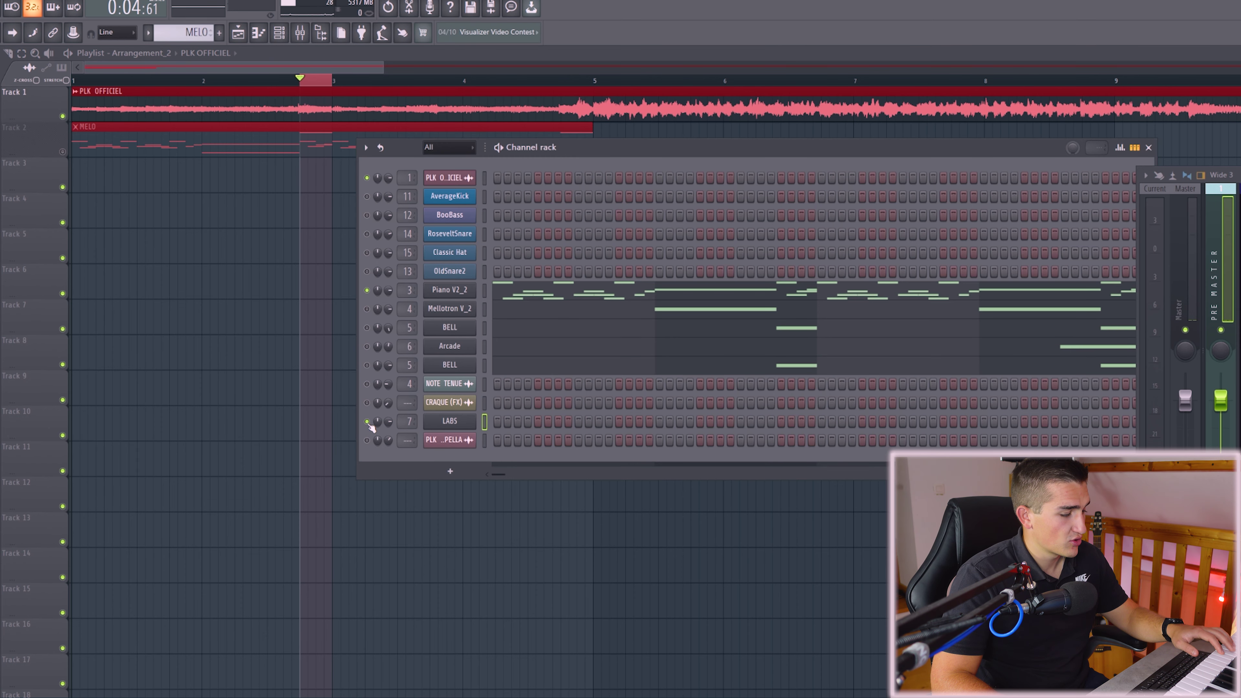
{"action": "left_click", "coordinate": [796, 327]}
{"action": "key", "text": "F6"}
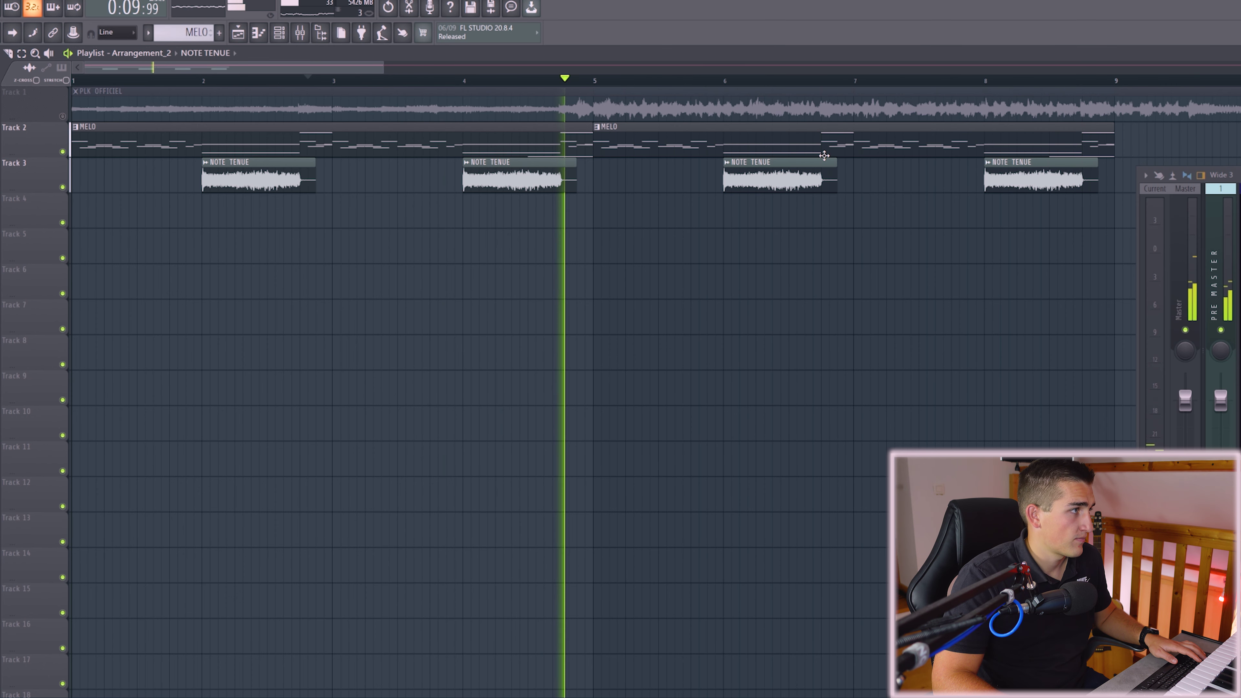
{"action": "scroll", "coordinate": [627, 312], "scroll_direction": "down", "scroll_amount": 2}
{"action": "scroll", "coordinate": [627, 312], "scroll_direction": "down", "scroll_amount": 2}
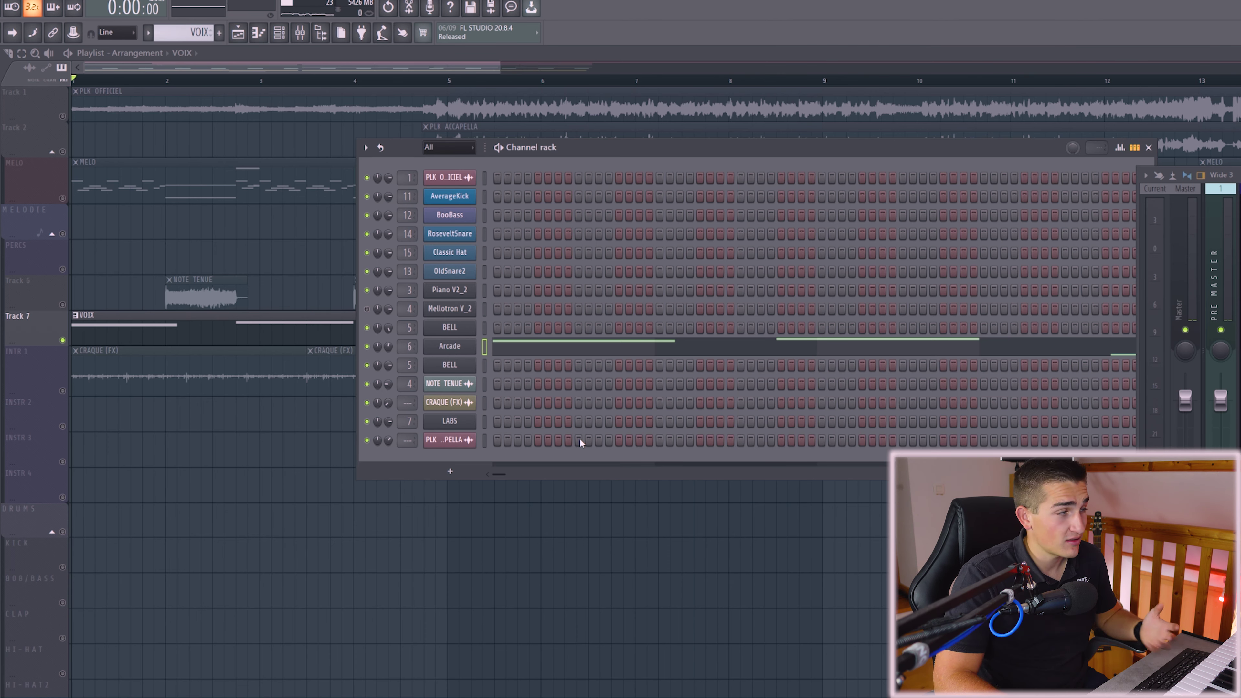
Step: Examine the VOIX pattern's notes on the Arcade channel and its Heavenly preset, and return to the playlist
{"action": "left_click", "coordinate": [567, 356]}
{"action": "key", "text": "F6"}
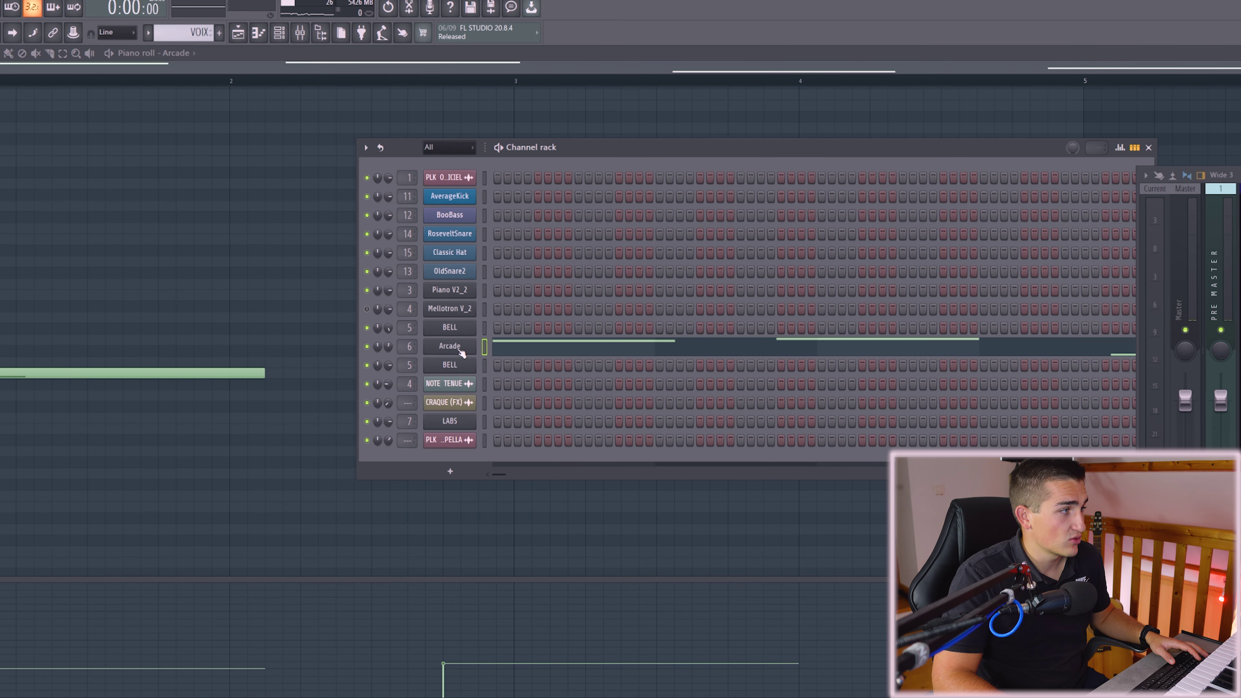
{"action": "left_click", "coordinate": [461, 352]}
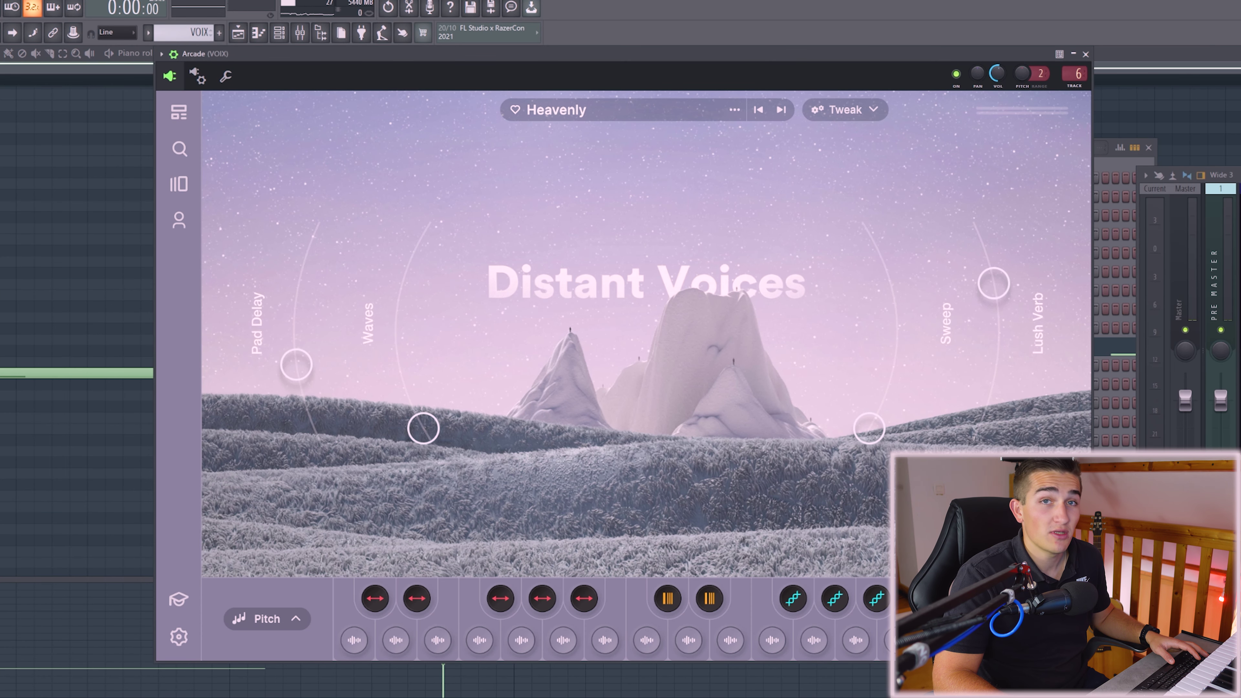
{"action": "left_click", "coordinate": [1084, 54]}
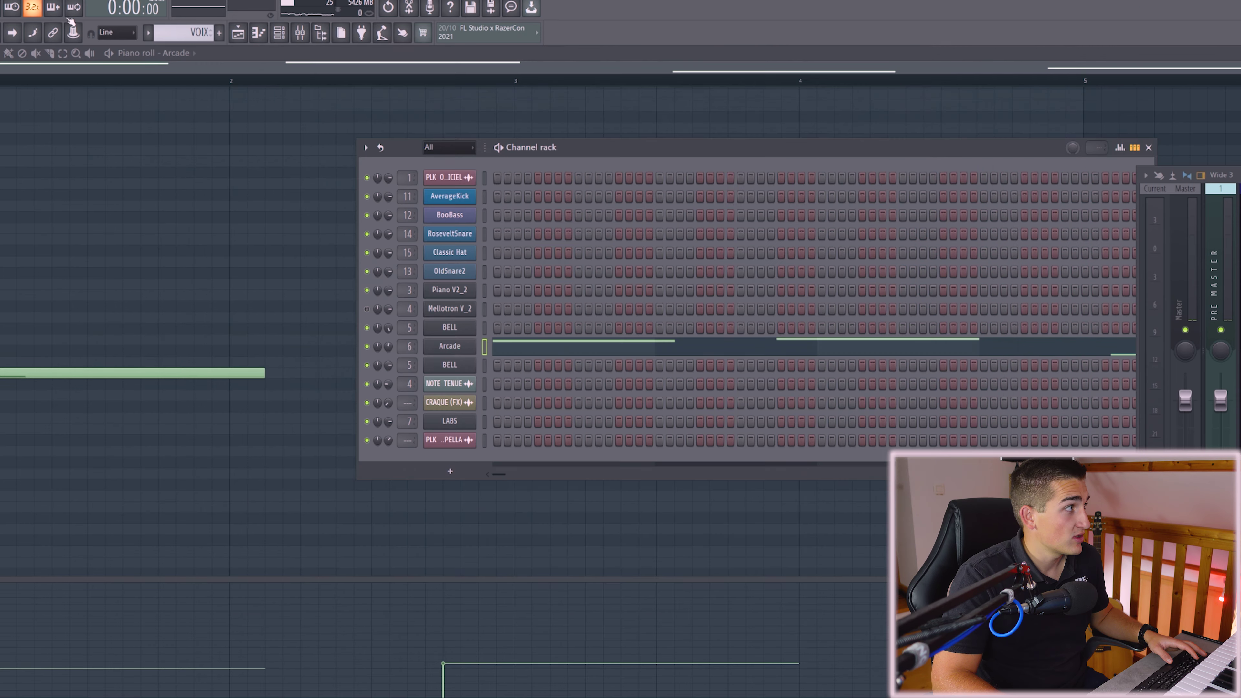
{"action": "key", "text": "F6"}
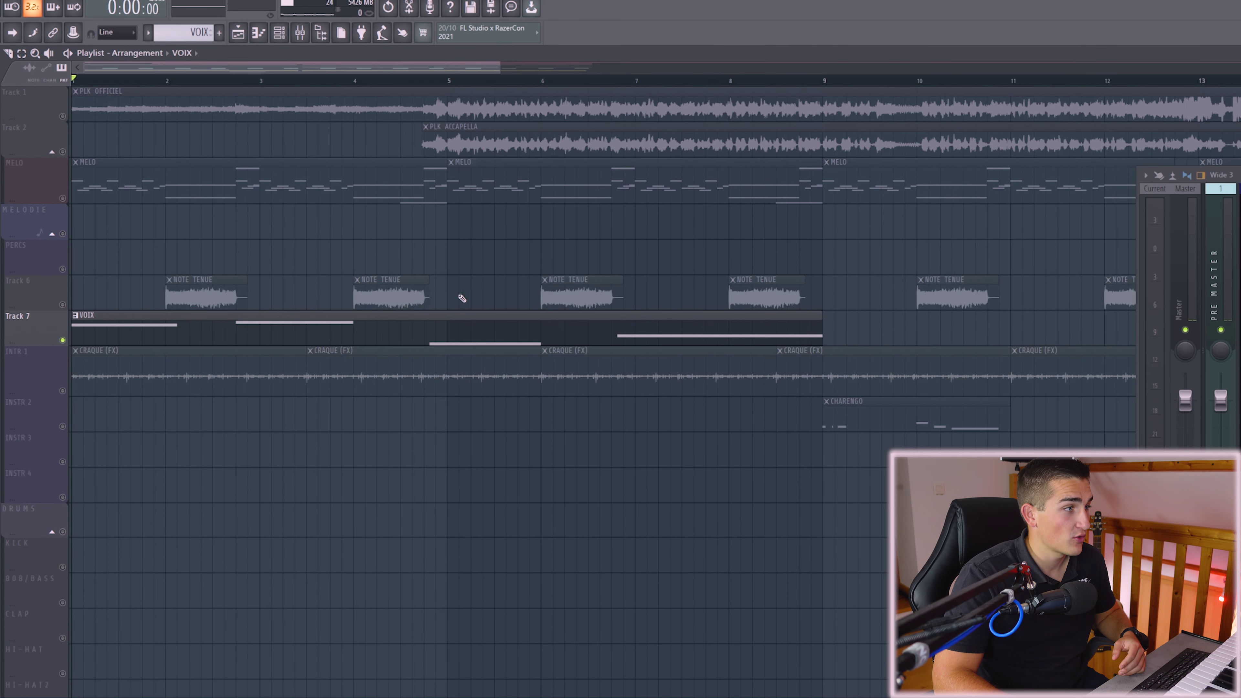
Step: Unmute the CRAQUE (FX), MELO and NOTE TENUE tracks alongside VOIX and play the arrangement from bar 1
{"action": "left_click", "coordinate": [319, 366]}
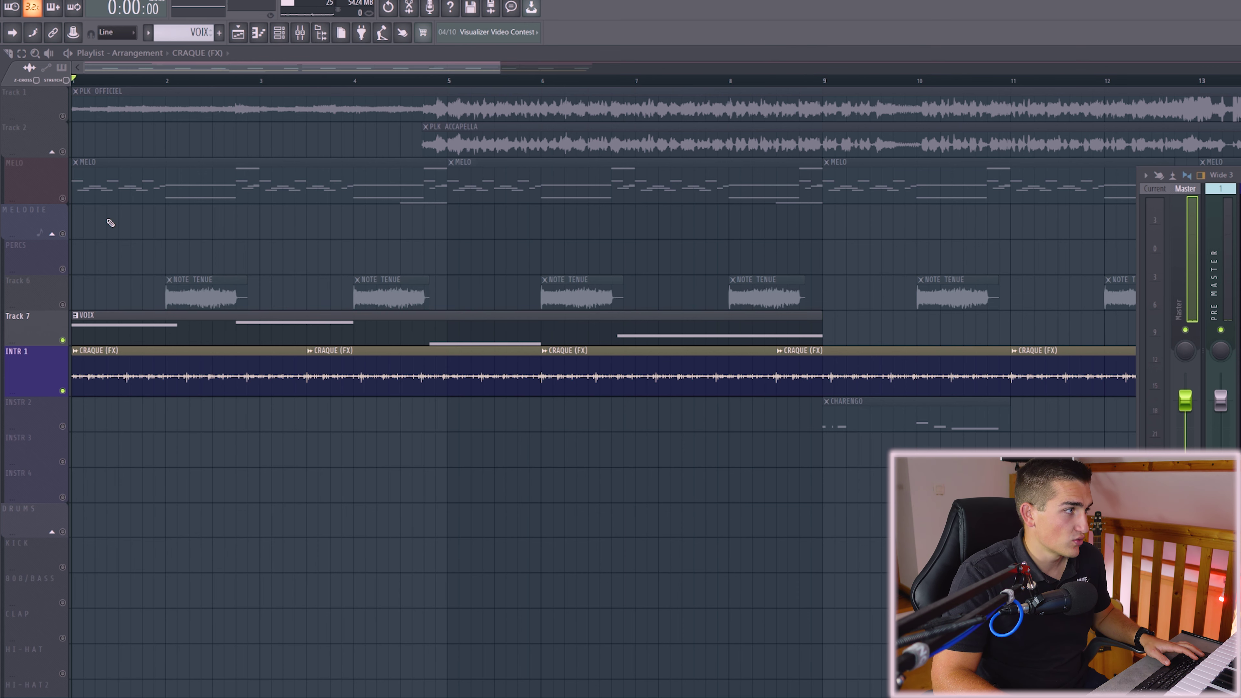
{"action": "left_click", "coordinate": [62, 198]}
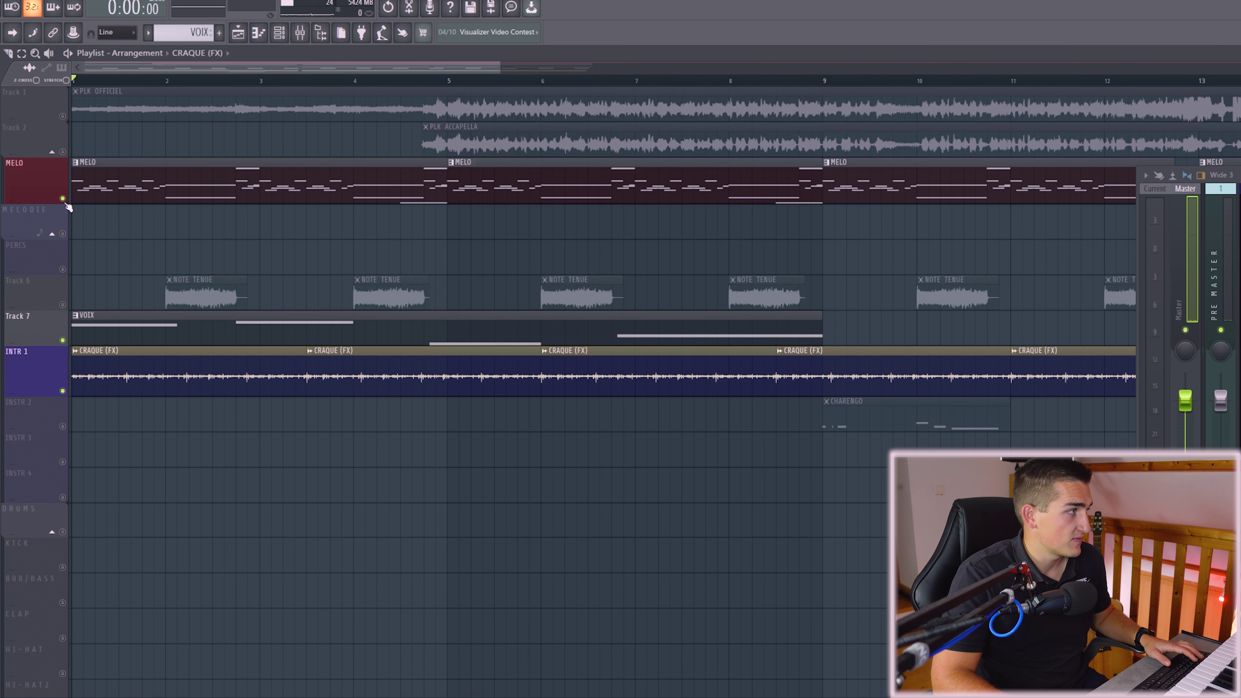
{"action": "left_click", "coordinate": [63, 305]}
{"action": "key", "text": "space"}
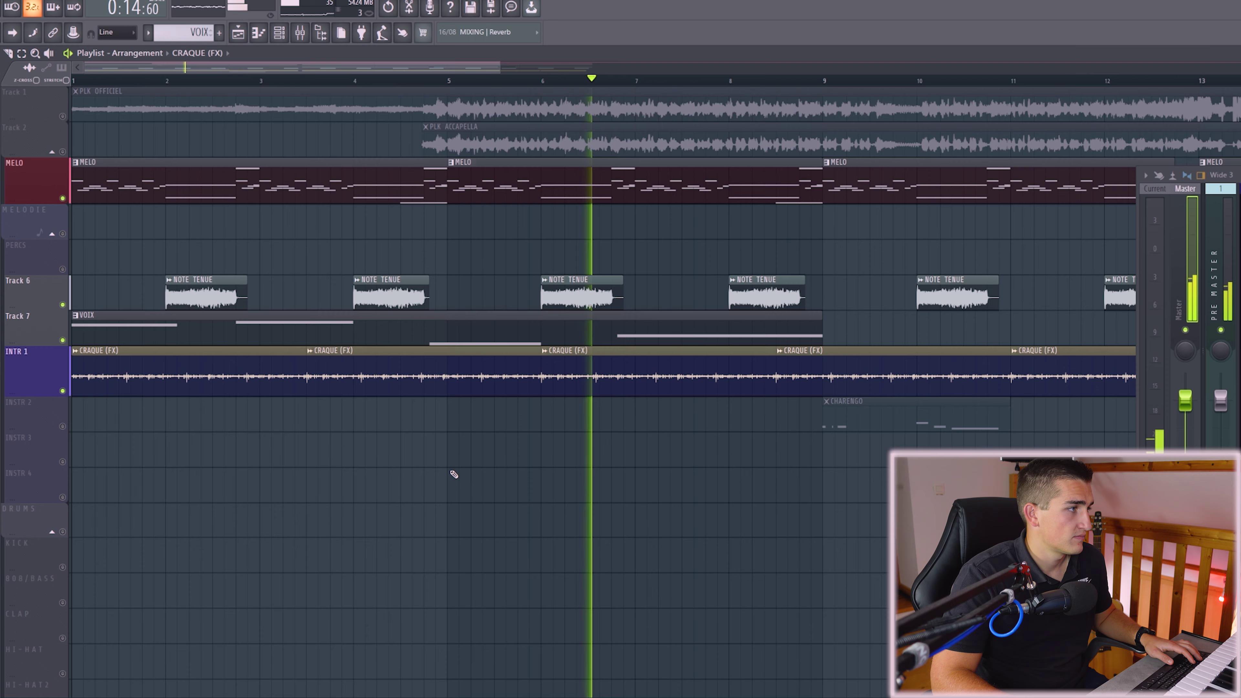
{"action": "key", "text": "space"}
Step: Loop the CHARENGO passage over about bars 9 to 10 and play it with the PLK OFFICIEL track unmuted
{"action": "scroll", "coordinate": [464, 473], "scroll_direction": "down", "scroll_amount": 3}
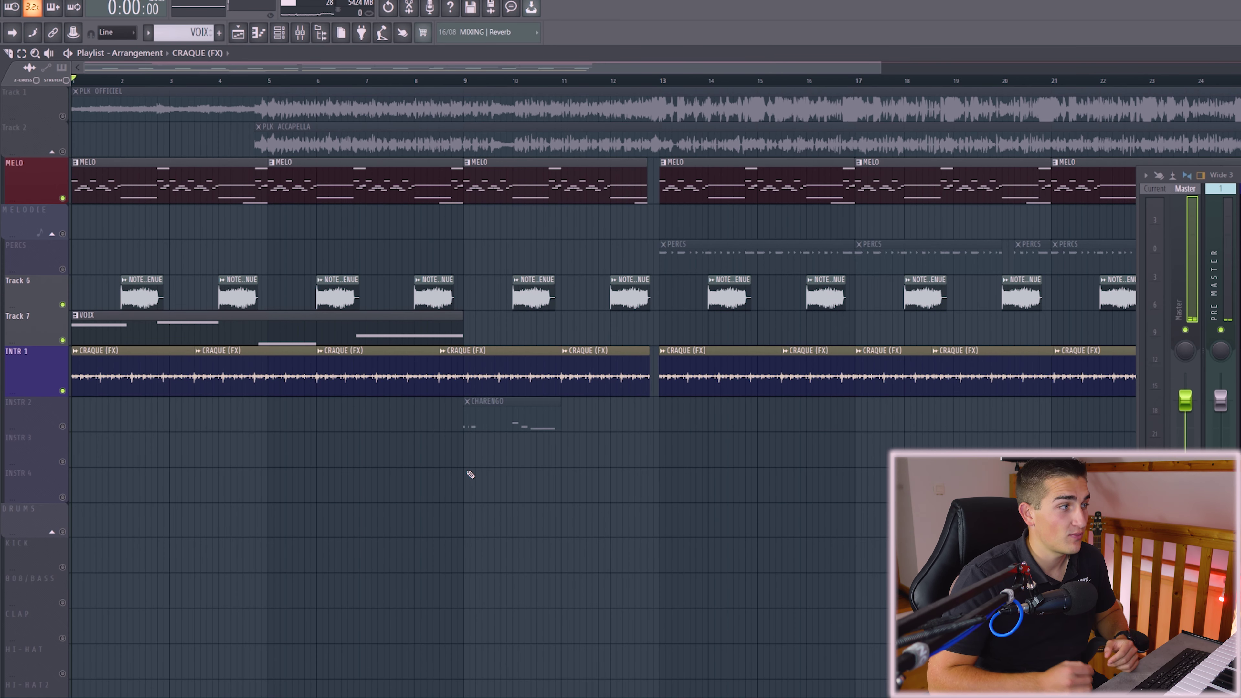
{"action": "double_click", "coordinate": [466, 425]}
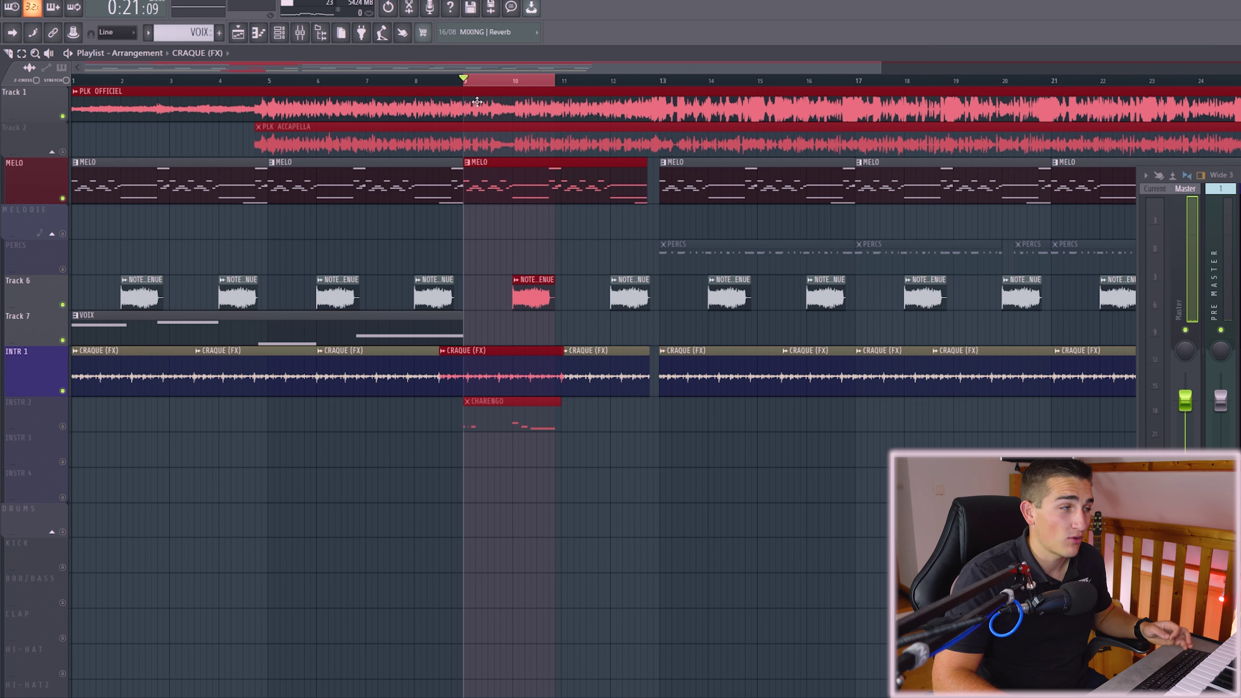
{"action": "key", "text": "space"}
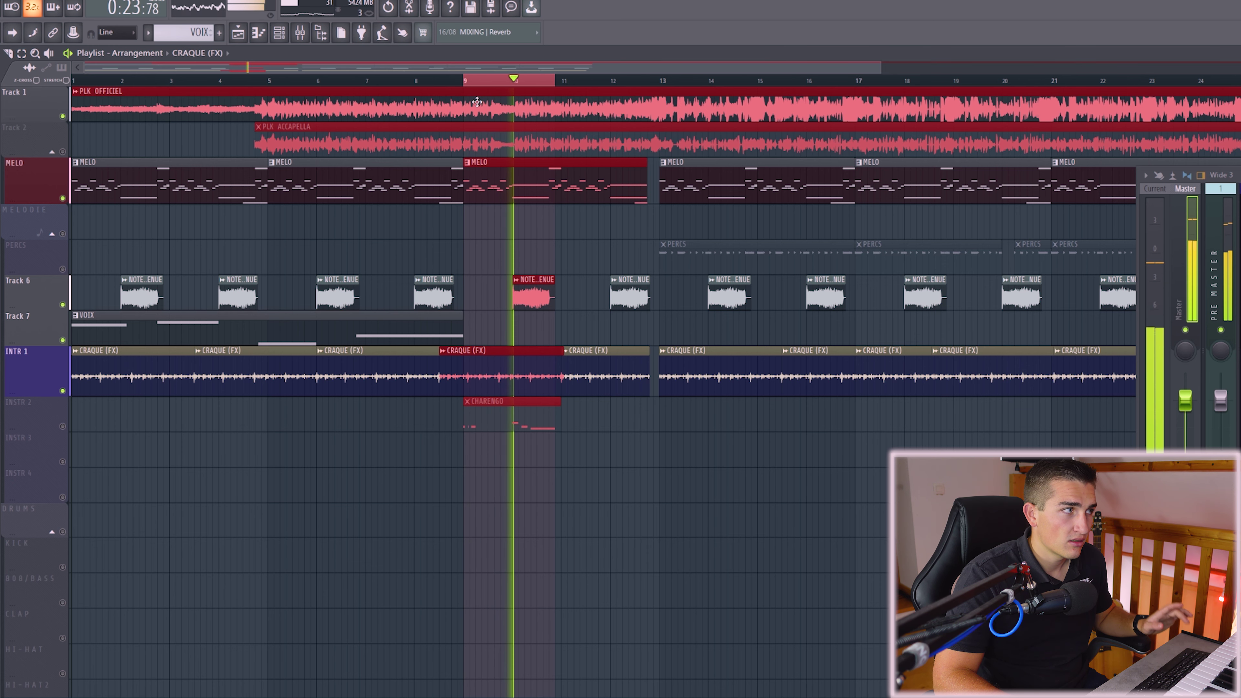
Step: Examine the CHARENGO pattern's LABS notes in the piano roll and play the arrangement from bar 9 with the PLK OFFICIEL track muted
{"action": "key", "text": "space"}
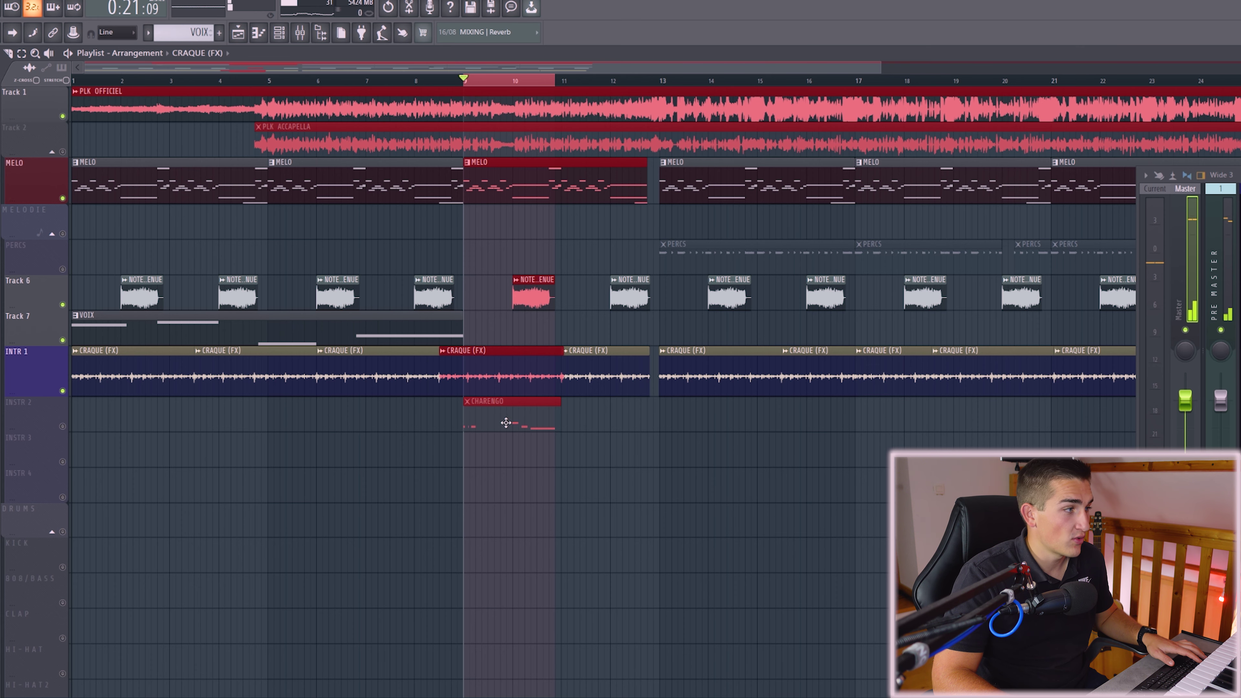
{"action": "key", "text": "F6"}
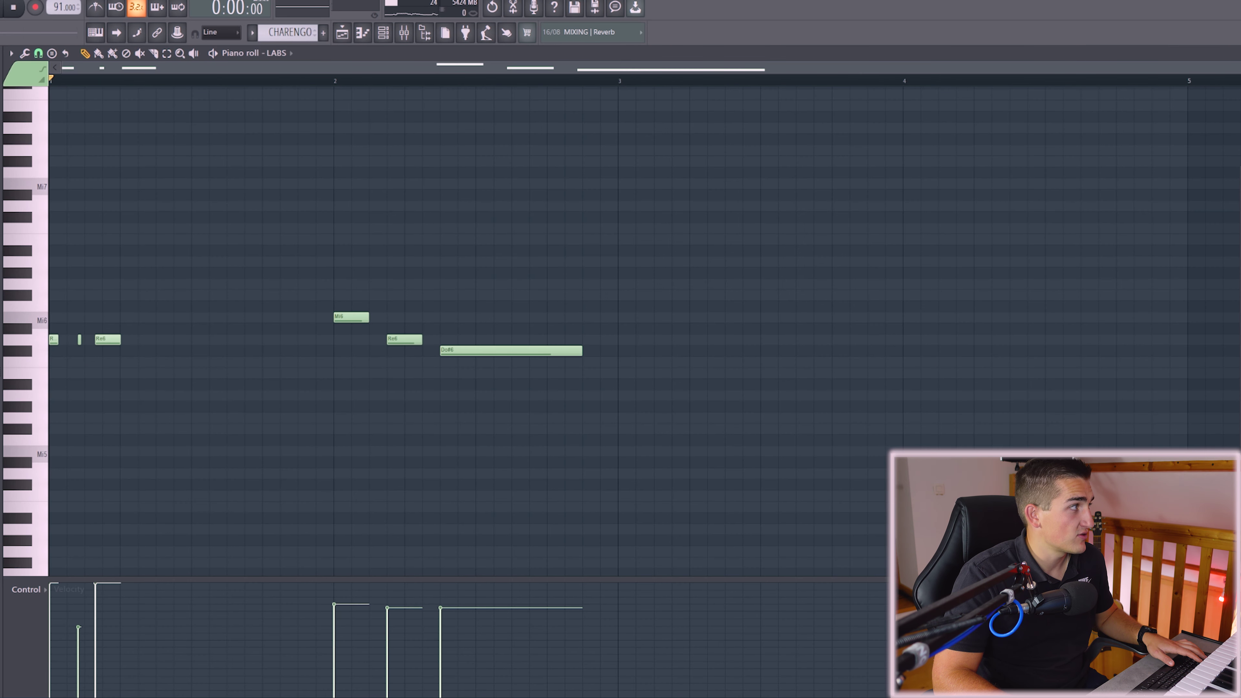
{"action": "key", "text": "space"}
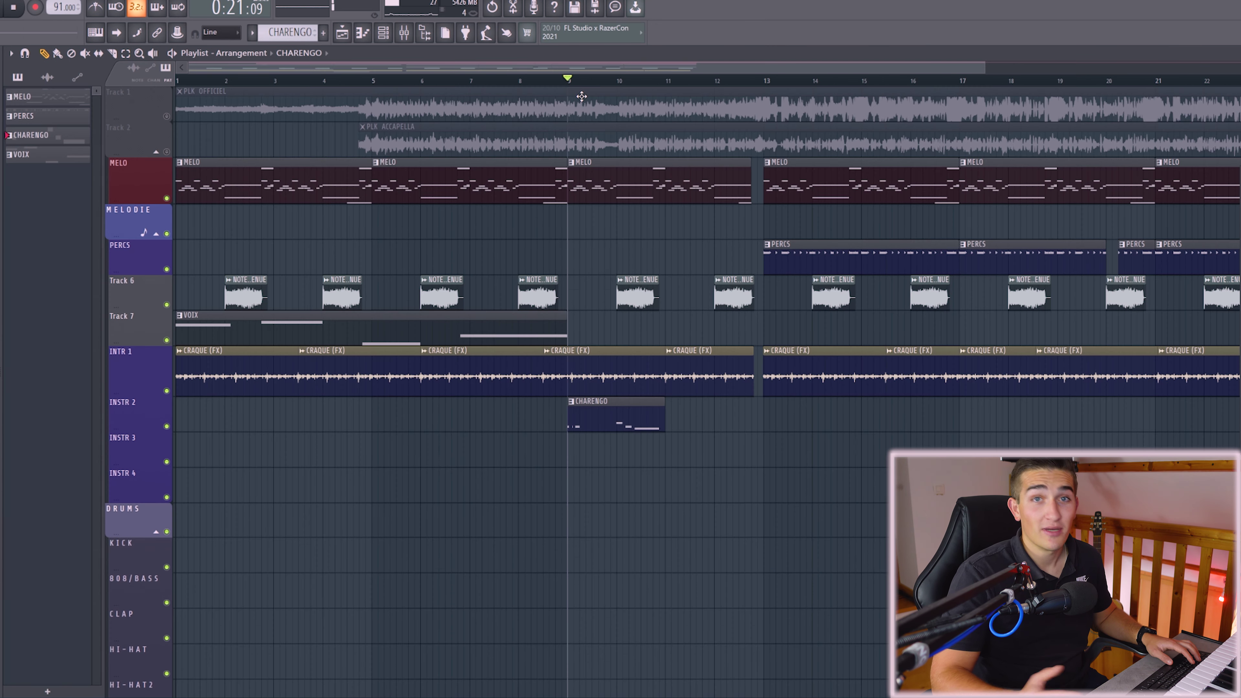
{"action": "key", "text": "space"}
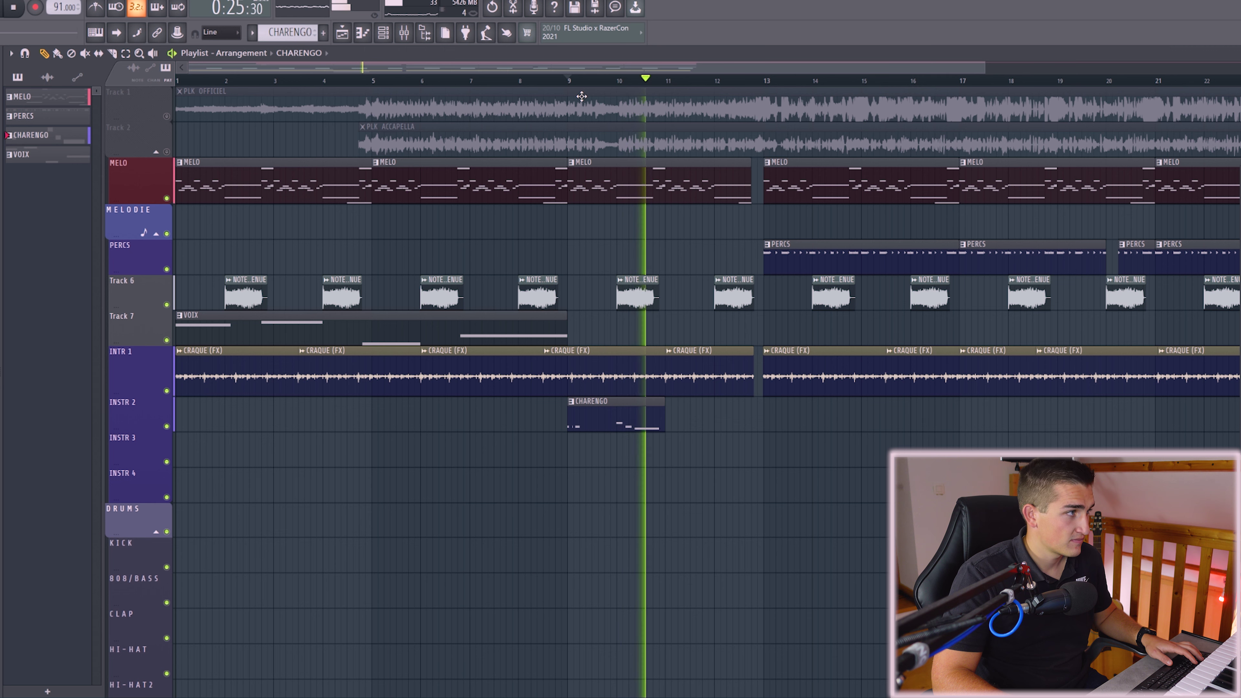
{"action": "key", "text": "space"}
Step: Select the PERCS pattern and listen to the soloed PLK OFFICIEL track over a loop of about bars 13 to 14
{"action": "left_click", "coordinate": [52, 121]}
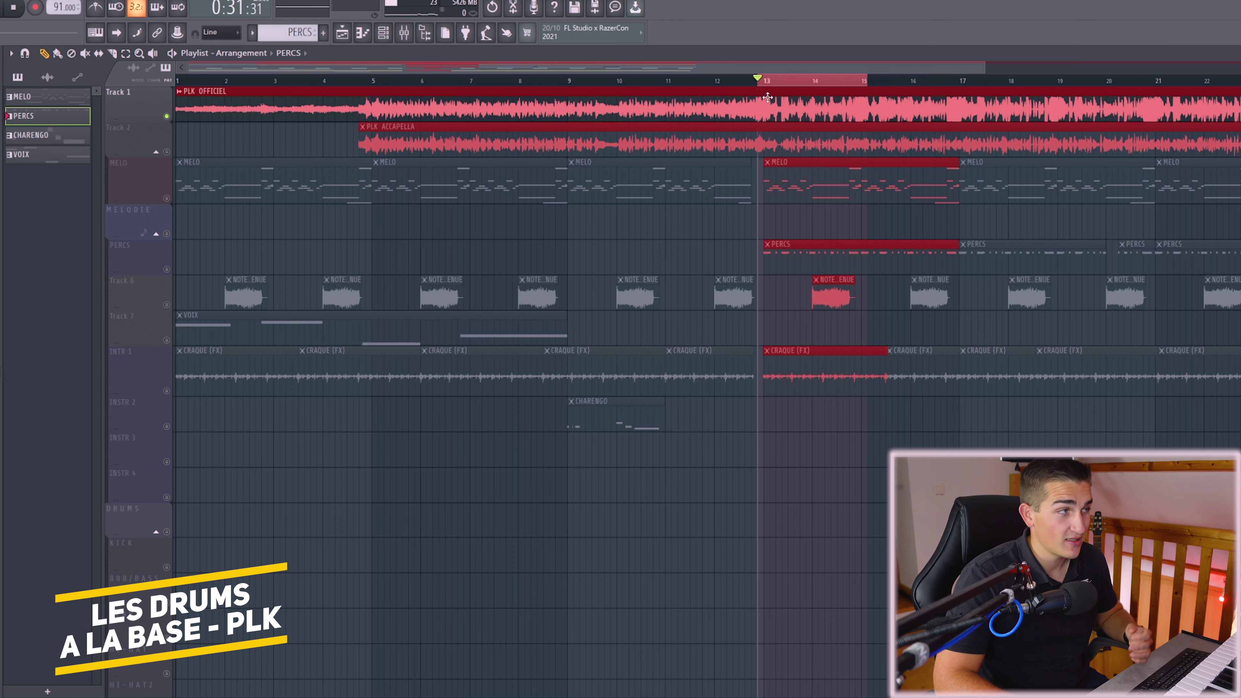
{"action": "key", "text": "space"}
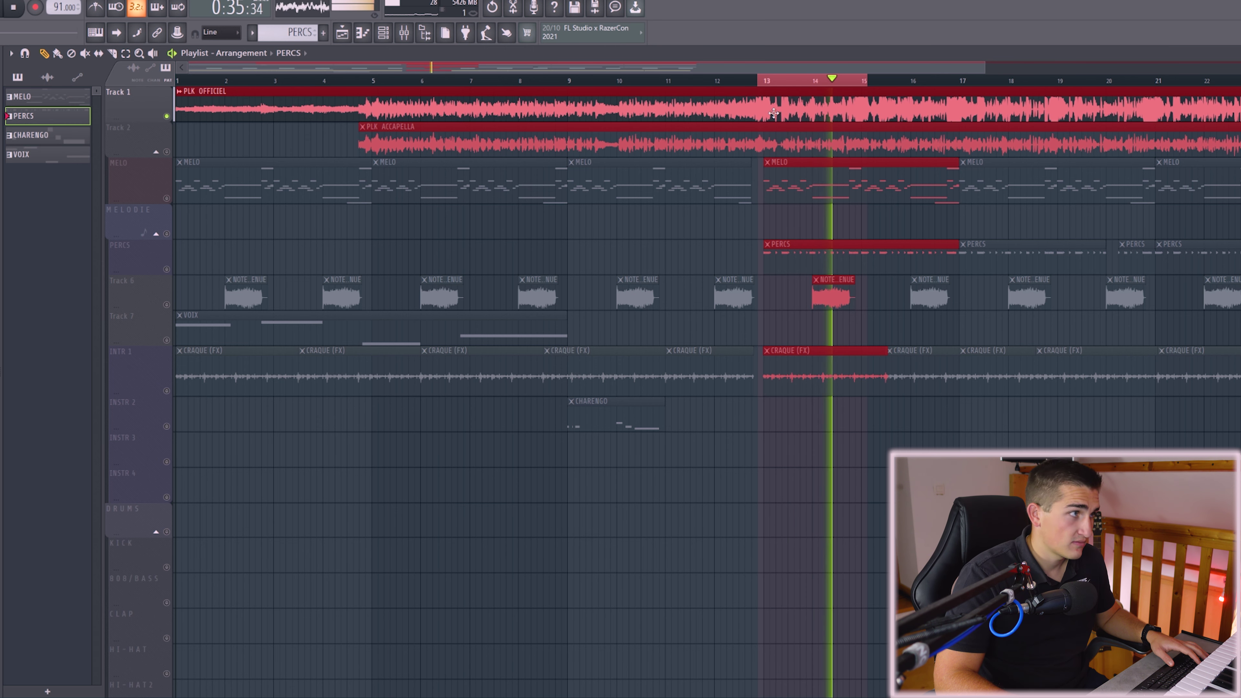
{"action": "key", "text": "space"}
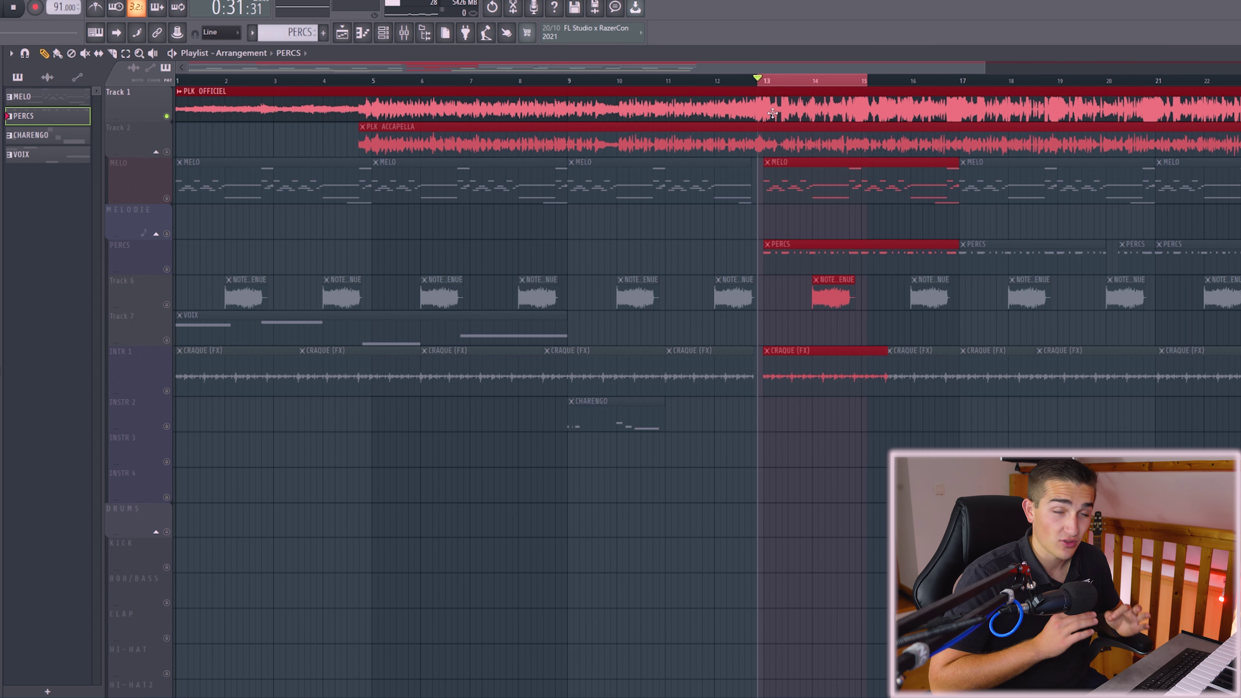
Step: Examine the PERCS pattern's RoseveltSnare, OldSnare2 and Classic Hat steps in the channel rack while playing from bar 13
{"action": "double_click", "coordinate": [867, 244]}
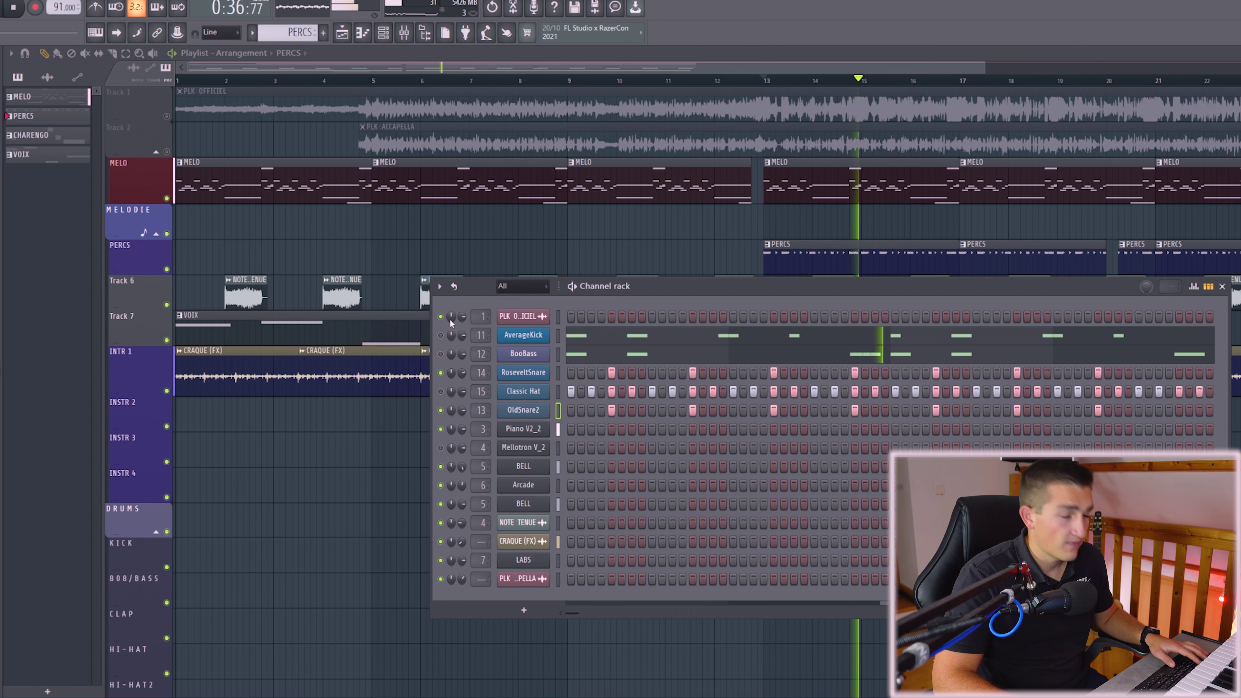
{"action": "key", "text": "space"}
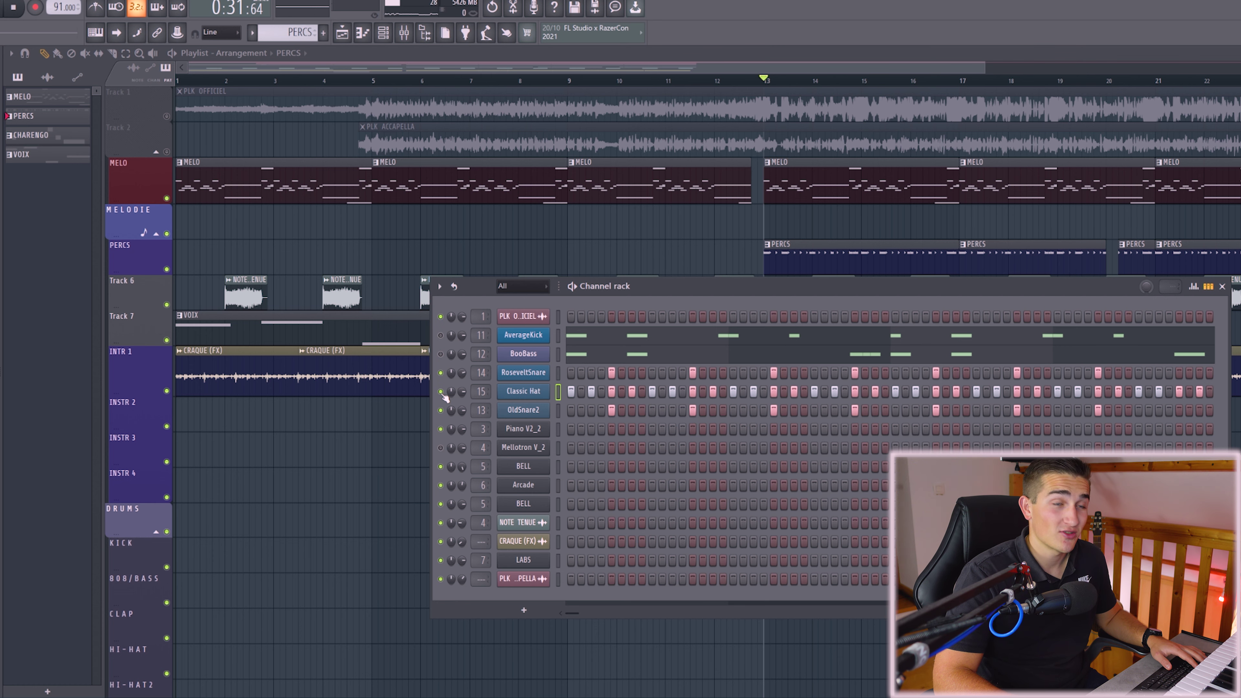
{"action": "key", "text": "space"}
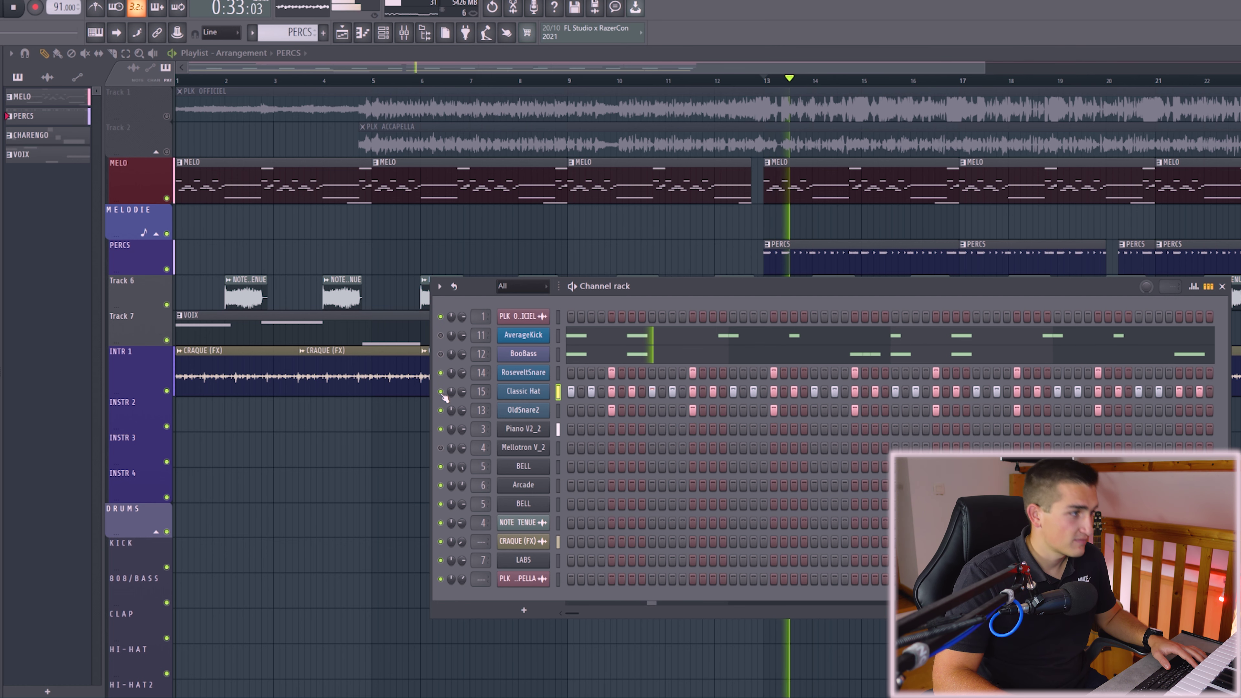
{"action": "right_click", "coordinate": [546, 390]}
{"action": "left_click", "coordinate": [574, 391]}
{"action": "scroll", "coordinate": [222, 492], "scroll_direction": "down", "scroll_amount": 4}
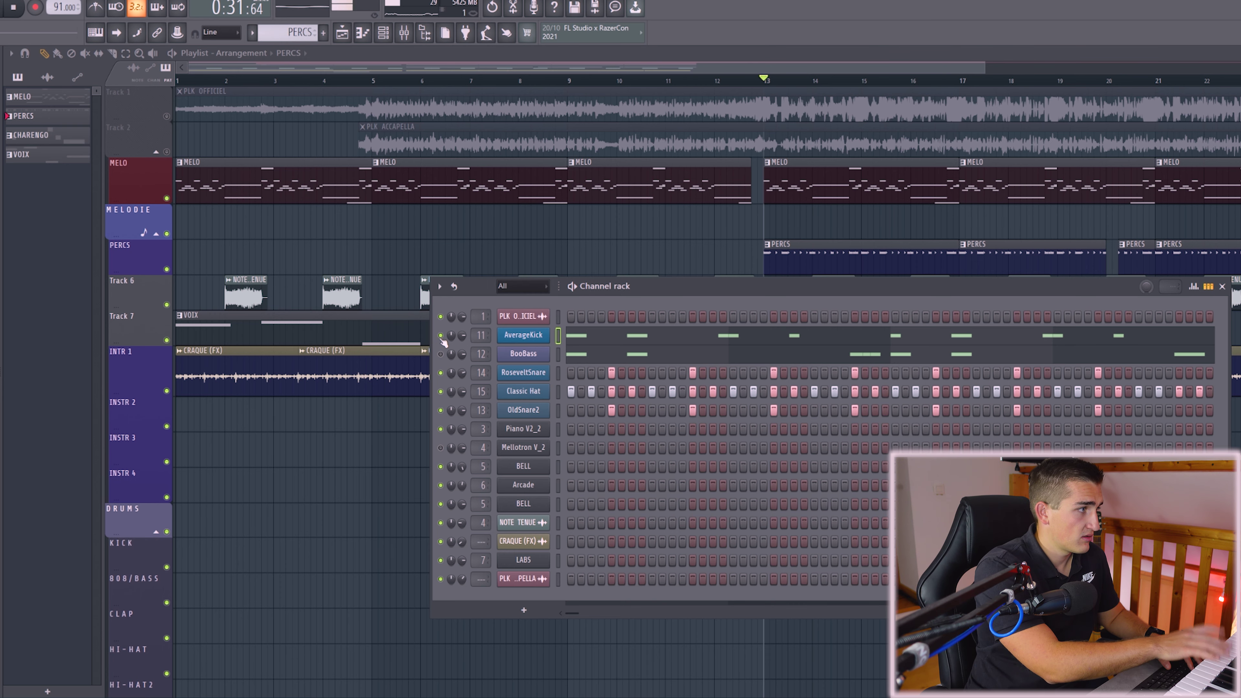
Step: Examine the AverageKick notes of the PERCS pattern and listen to the soloed PLK OFFICIEL track for comparison
{"action": "left_click", "coordinate": [584, 334]}
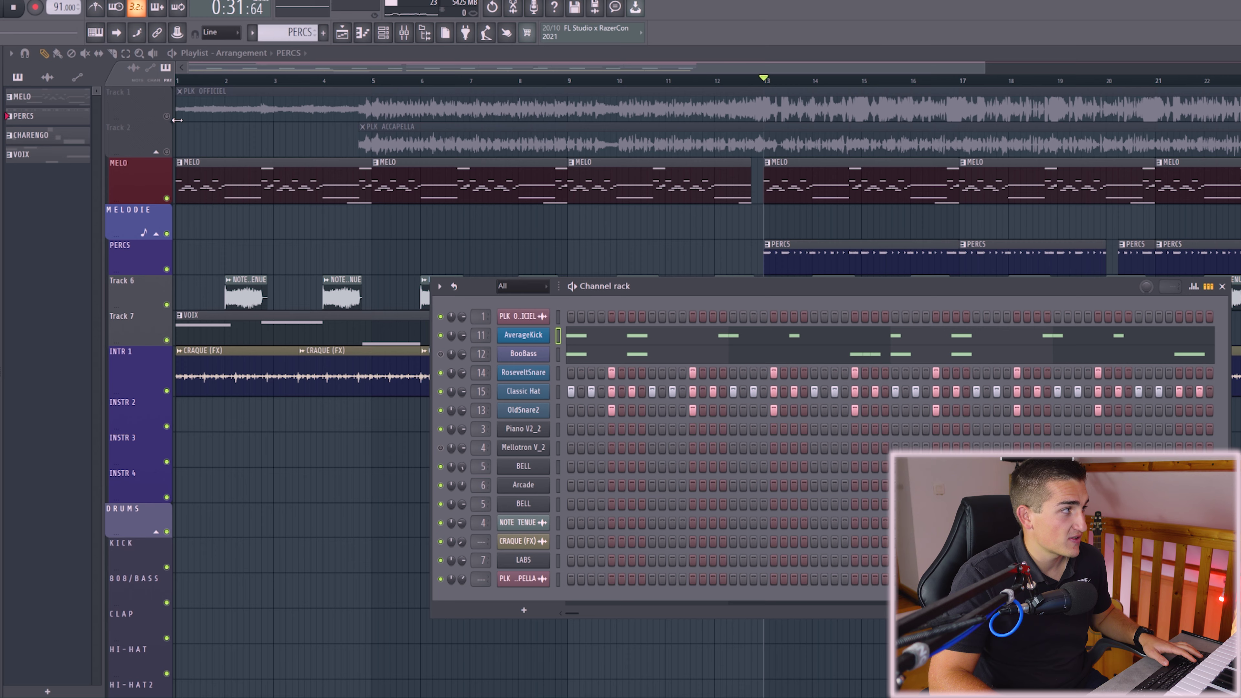
{"action": "left_click", "coordinate": [167, 116], "text": "ctrl"}
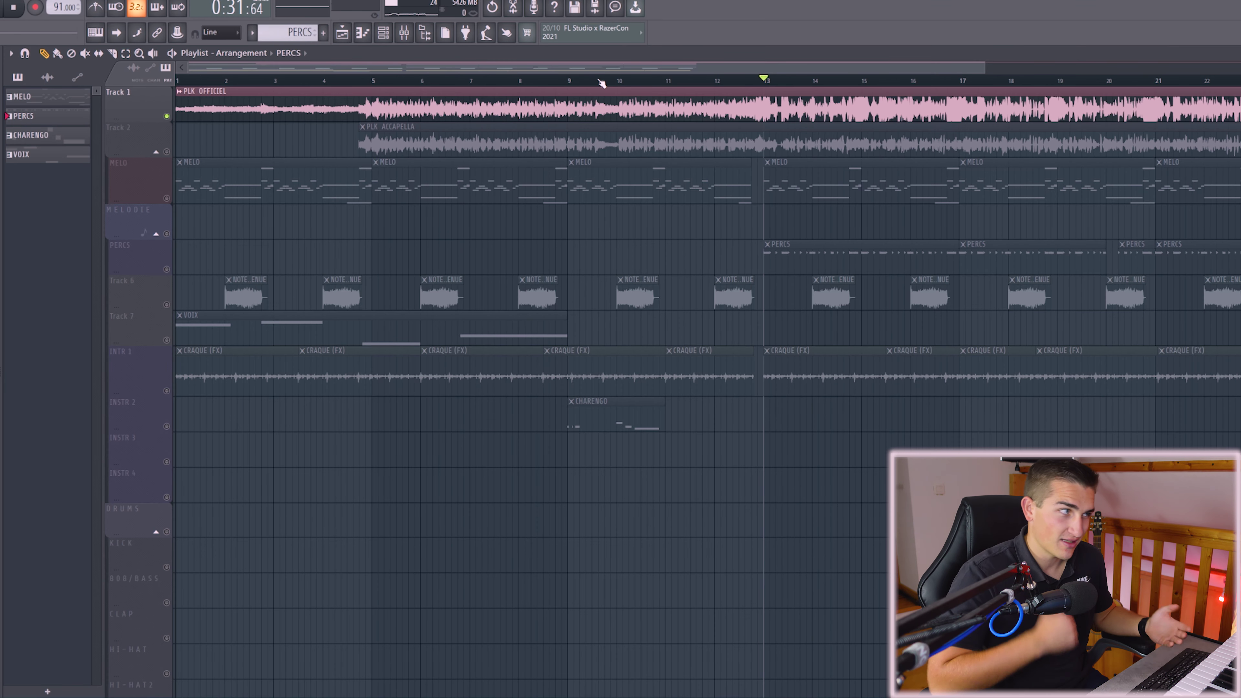
{"action": "key", "text": "space"}
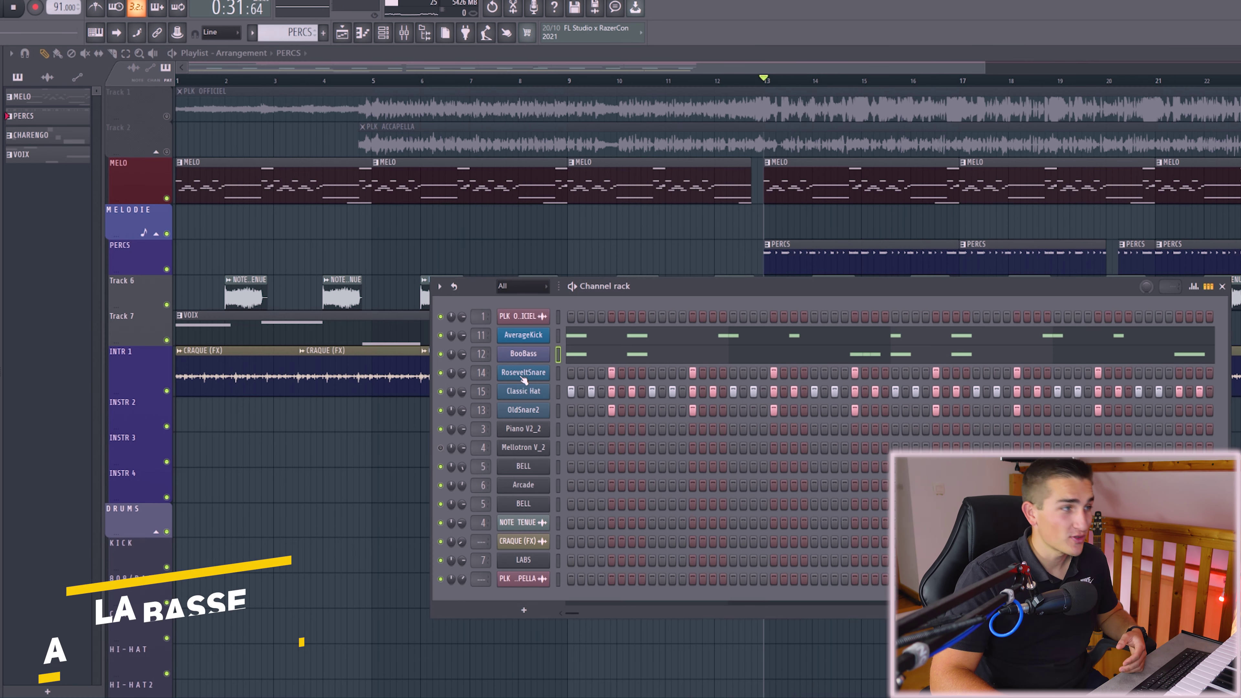
Step: Inspect the BooBass channel's instrument settings and the effect chain on its 808 mixer track
{"action": "left_click", "coordinate": [523, 353]}
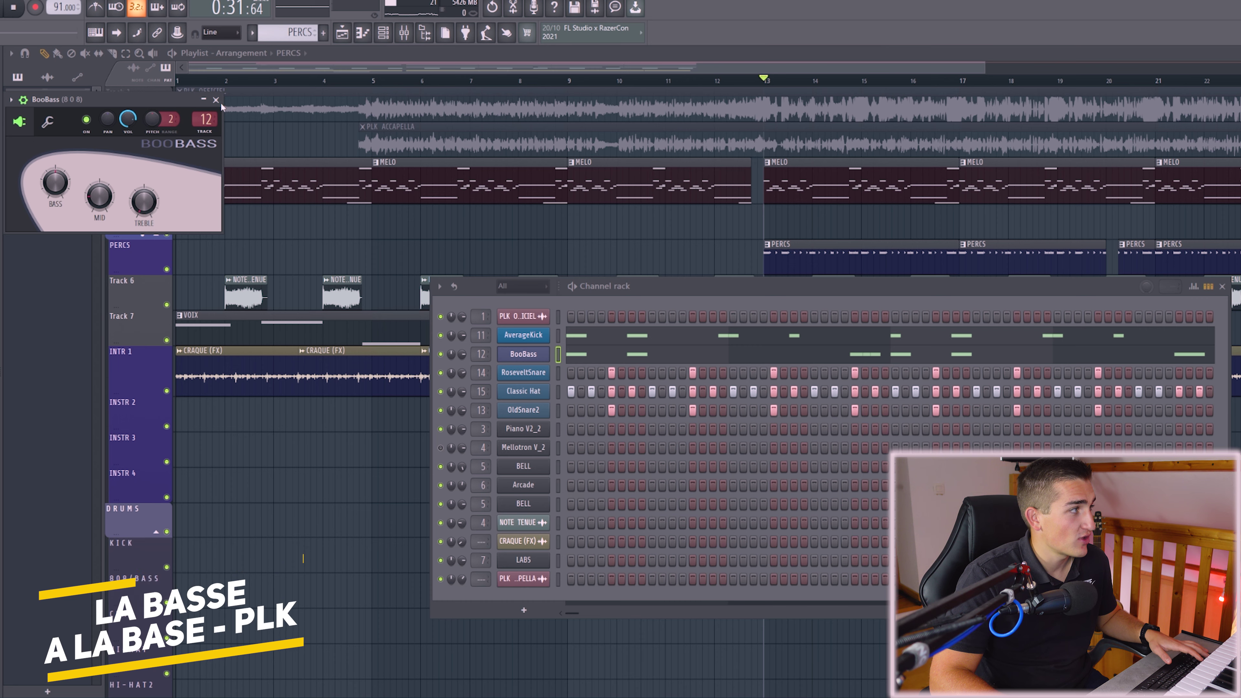
{"action": "key", "text": "Escape"}
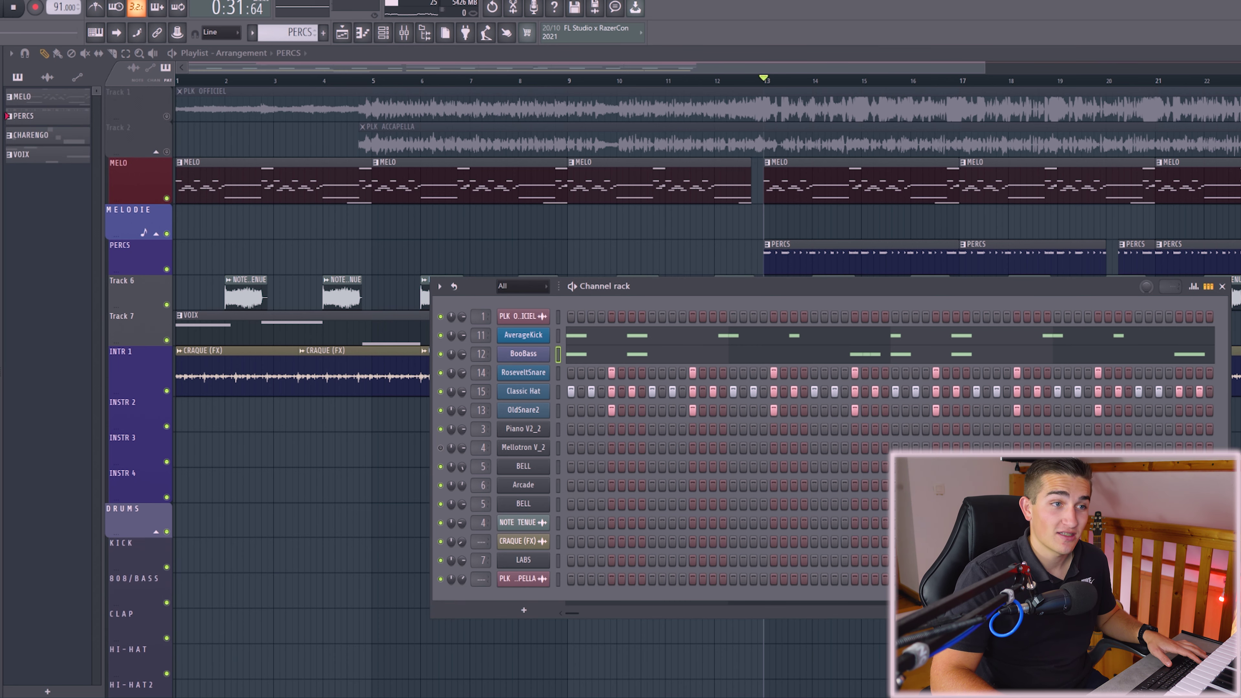
{"action": "key", "text": "F9"}
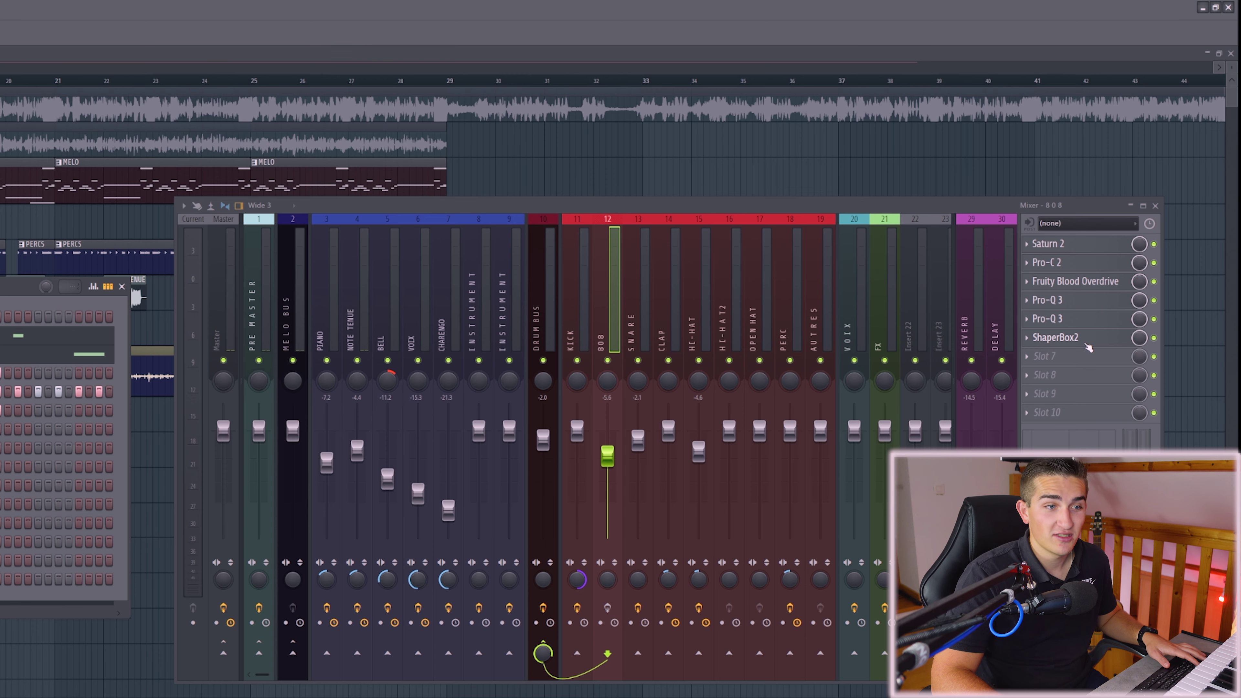
{"action": "right_click", "coordinate": [607, 361]}
Step: Unmute the PLK ACCAPELLA track and play it with the rebuilt instrumental from the start of the vocals, just before bar 5
{"action": "key", "text": "space"}
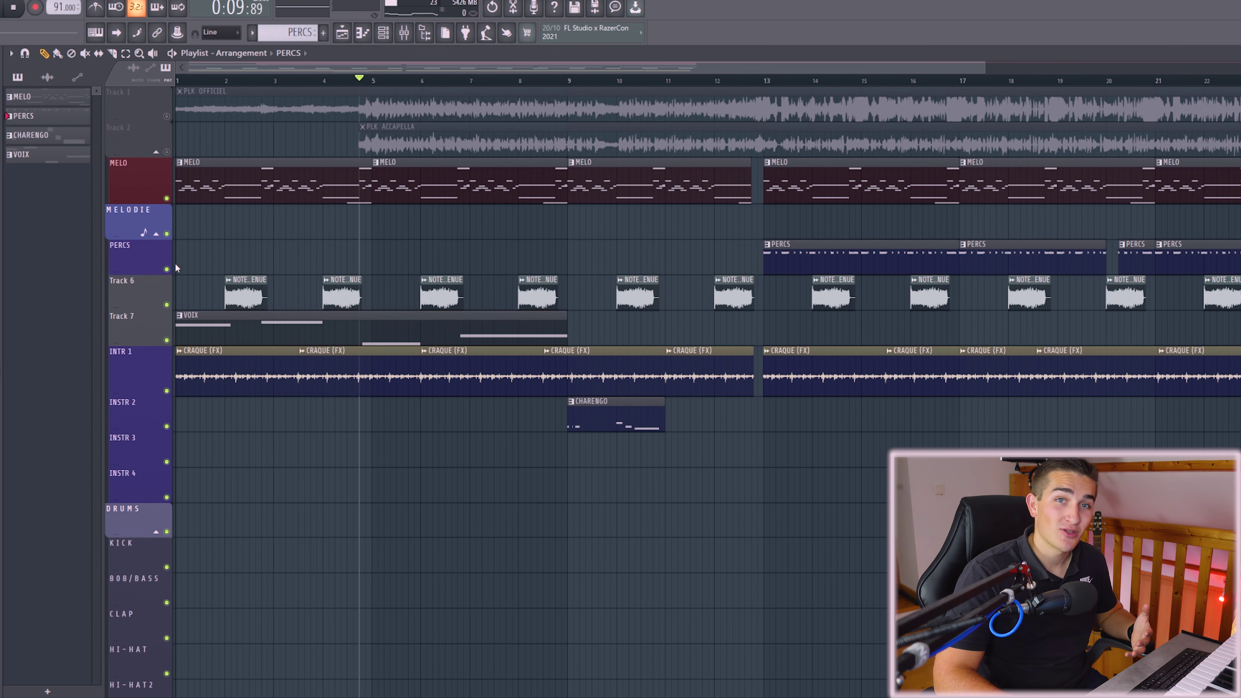
{"action": "left_click", "coordinate": [166, 152]}
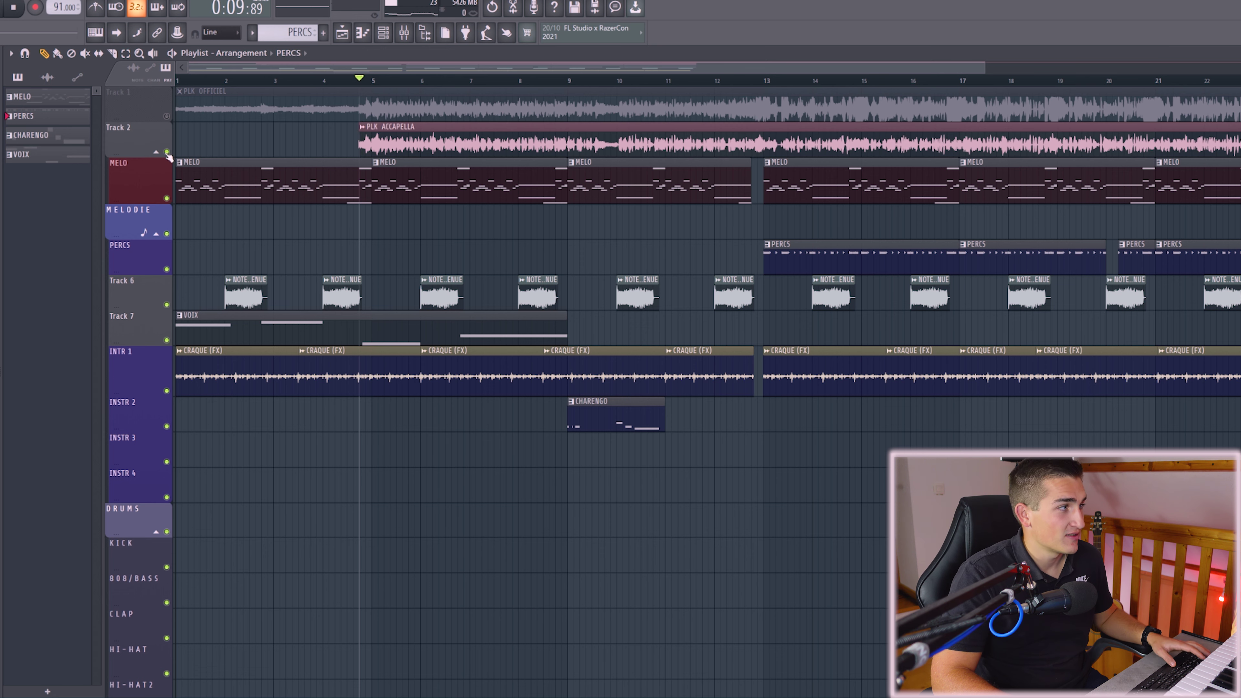
{"action": "key", "text": "space"}
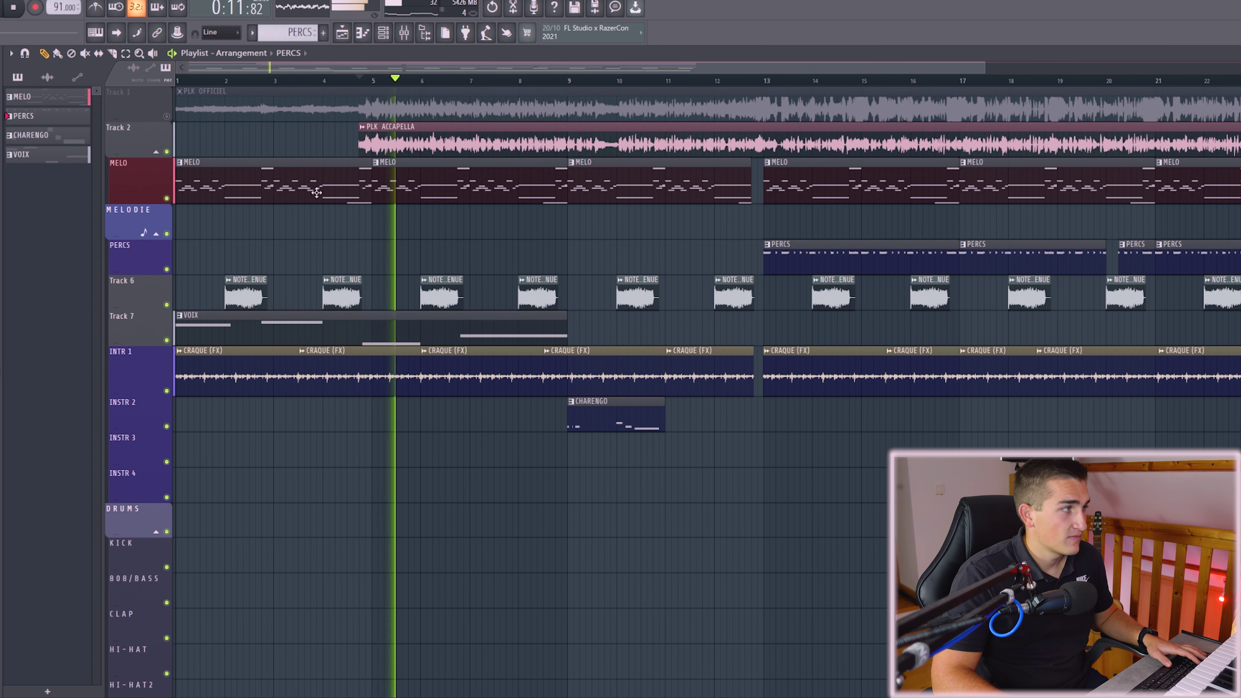